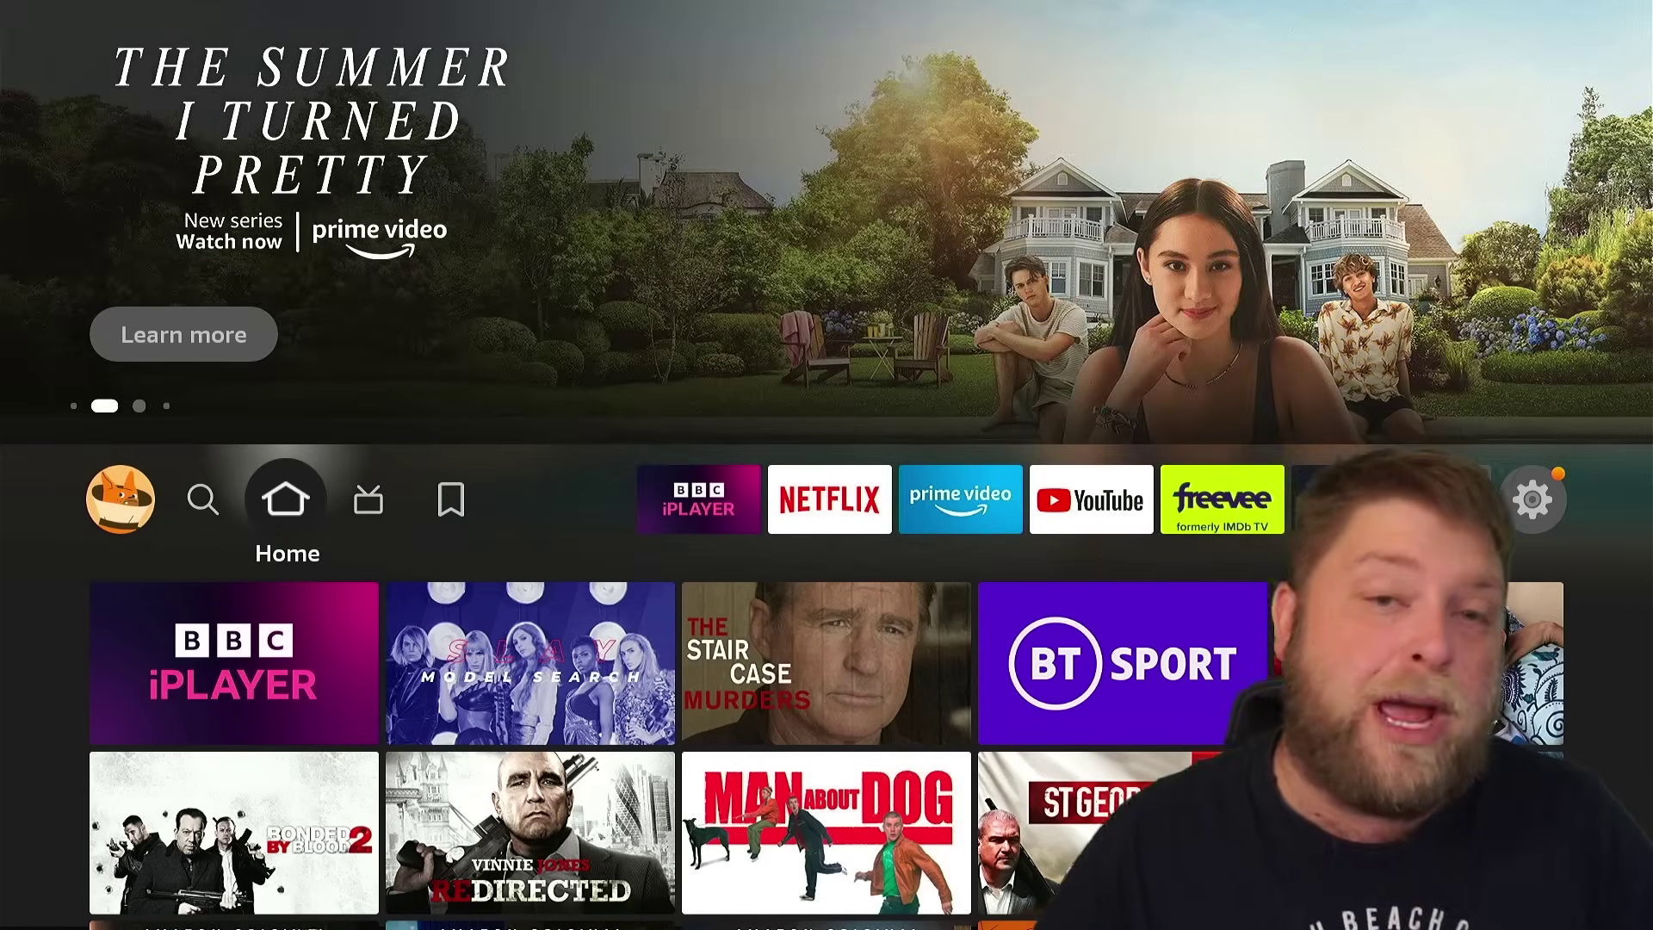
- Navigate from the home rows to the Settings gear and open the My Fire TV tile
key(Right)
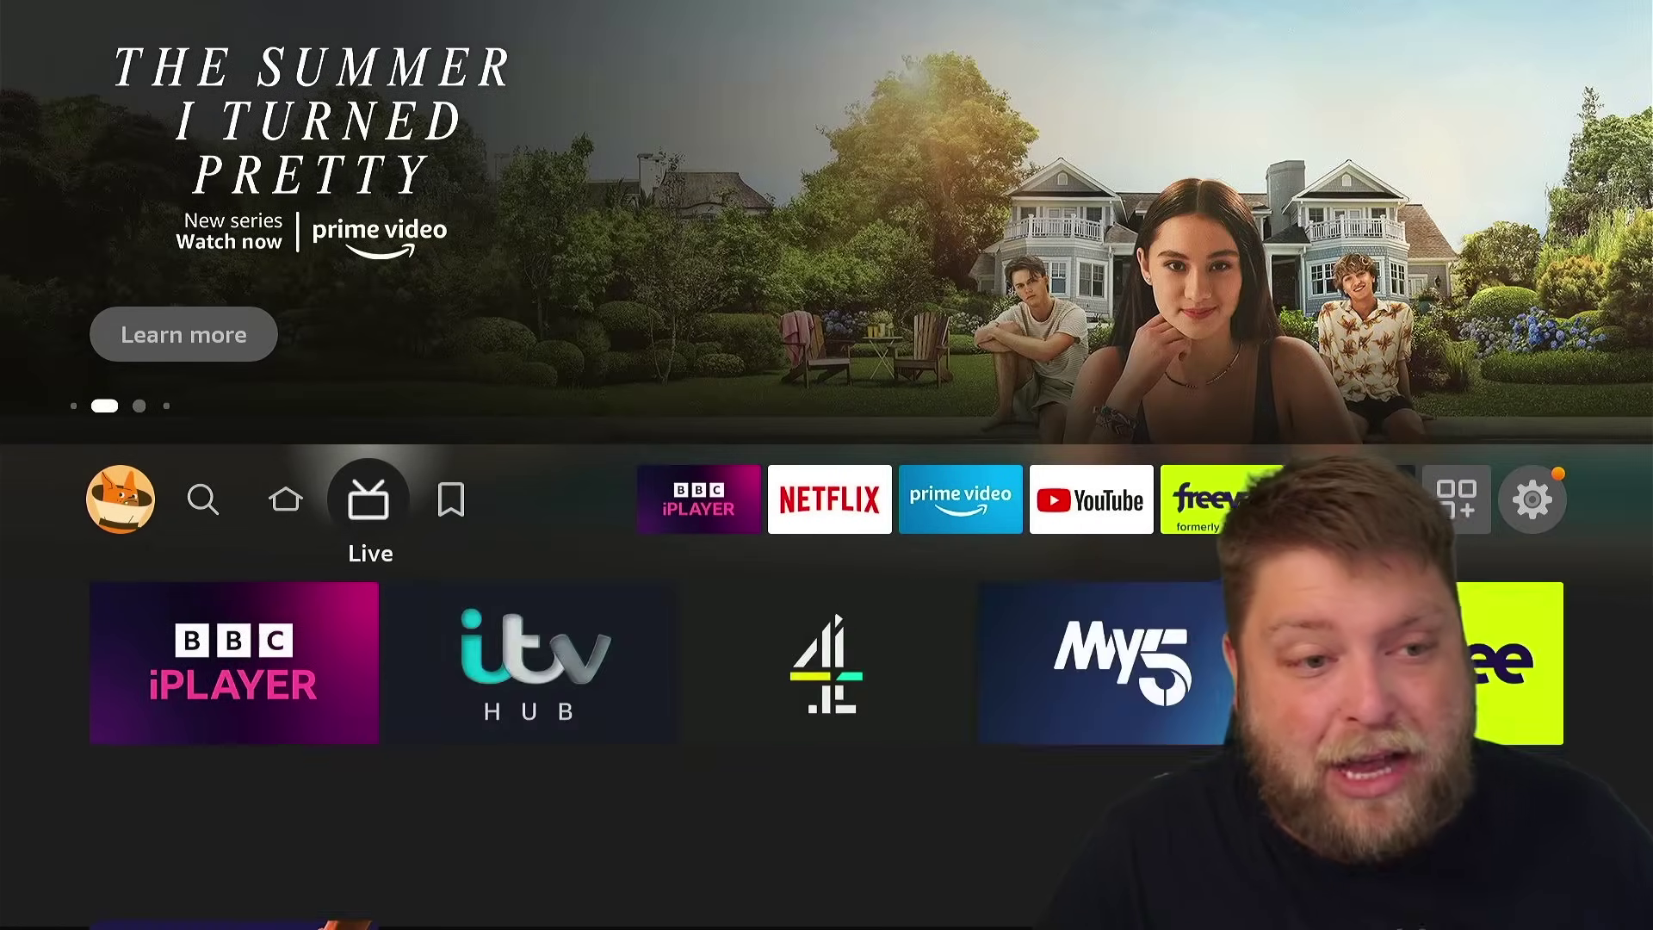
key(Left)
key(Right)
key(Right)
key(Right)
key(Right)
key(Right)
key(Right)
key(Right)
key(Right)
key(Right)
key(Right)
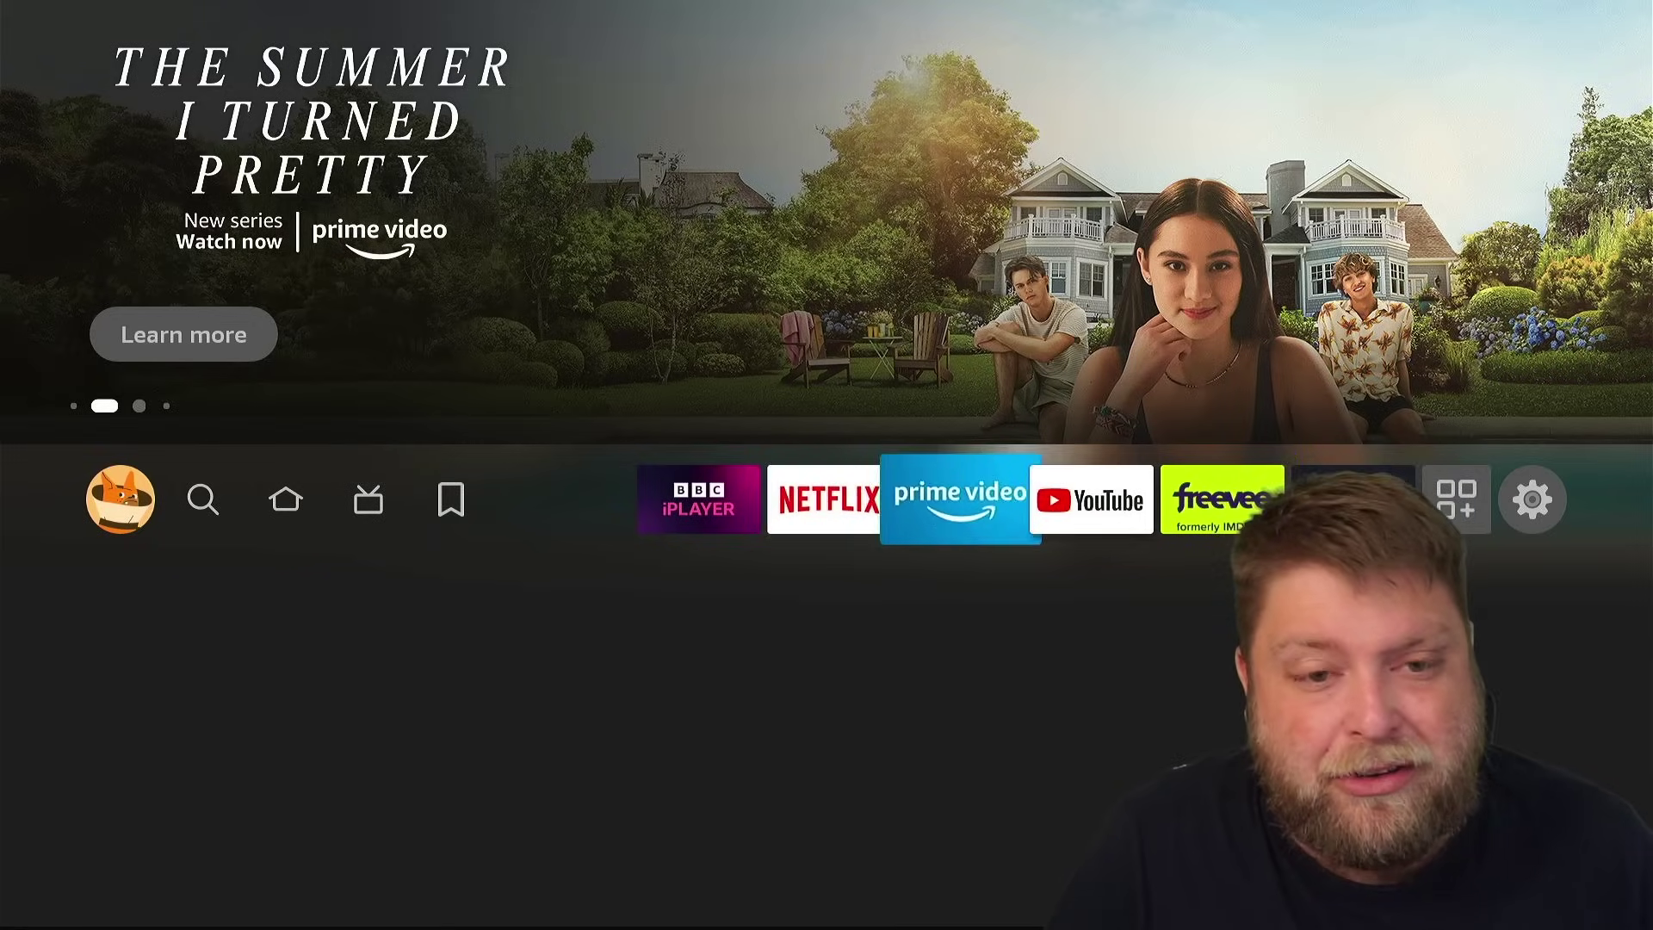
key(Down)
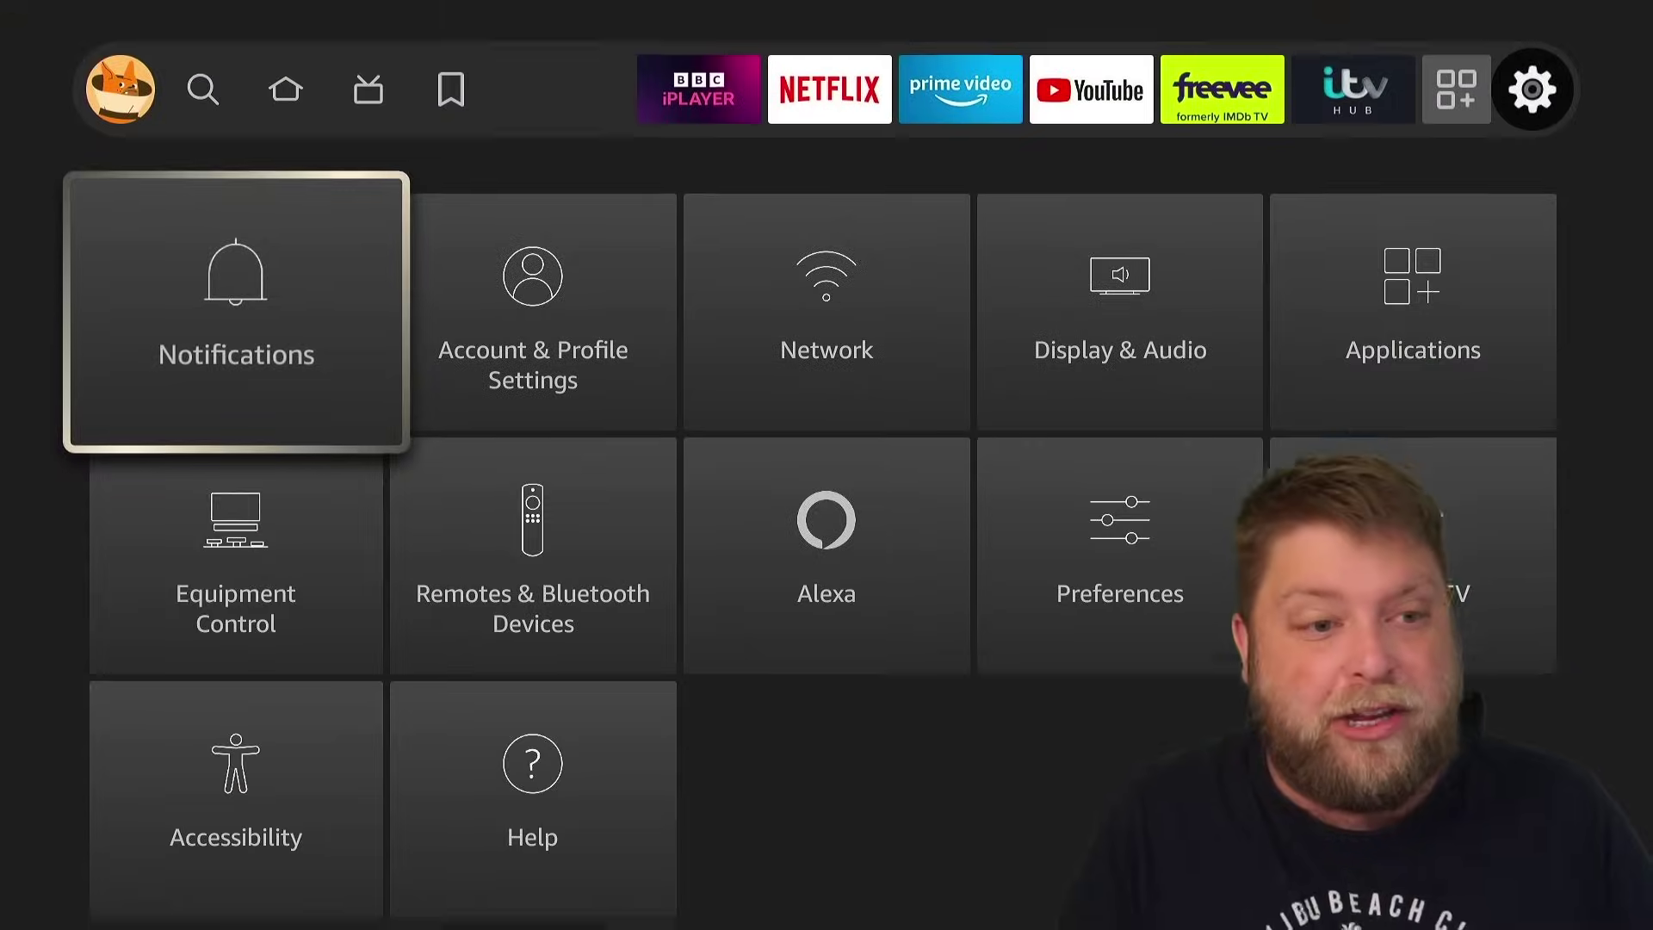
key(Down)
key(Right)
key(Right)
key(Right)
key(Right)
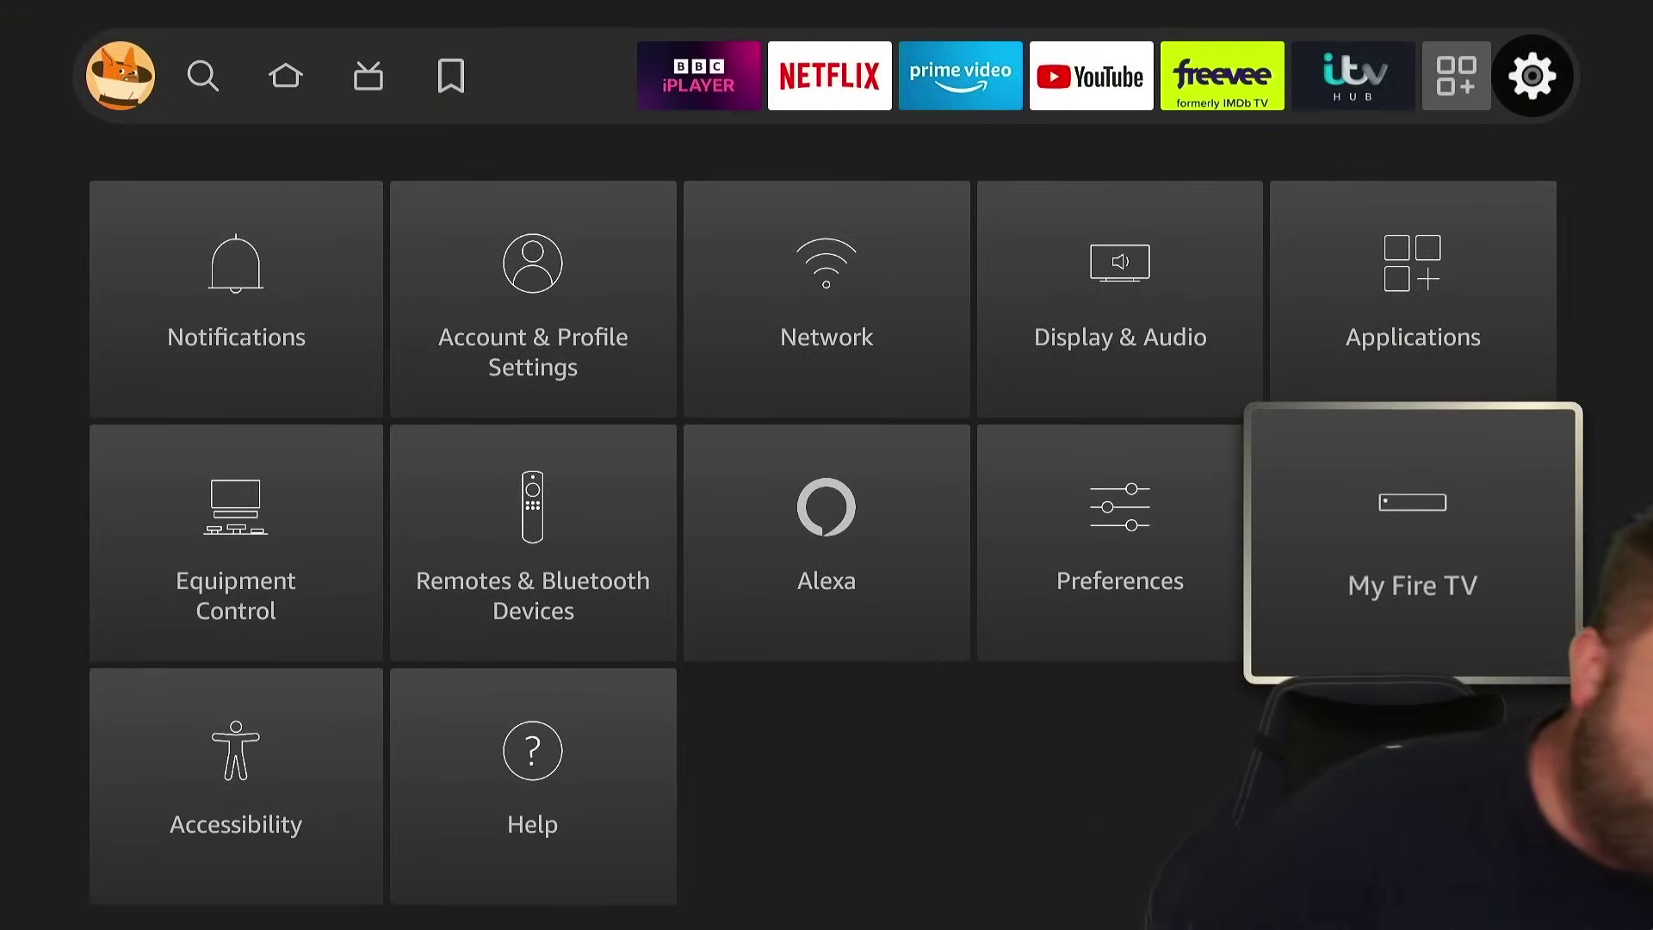
key(Return)
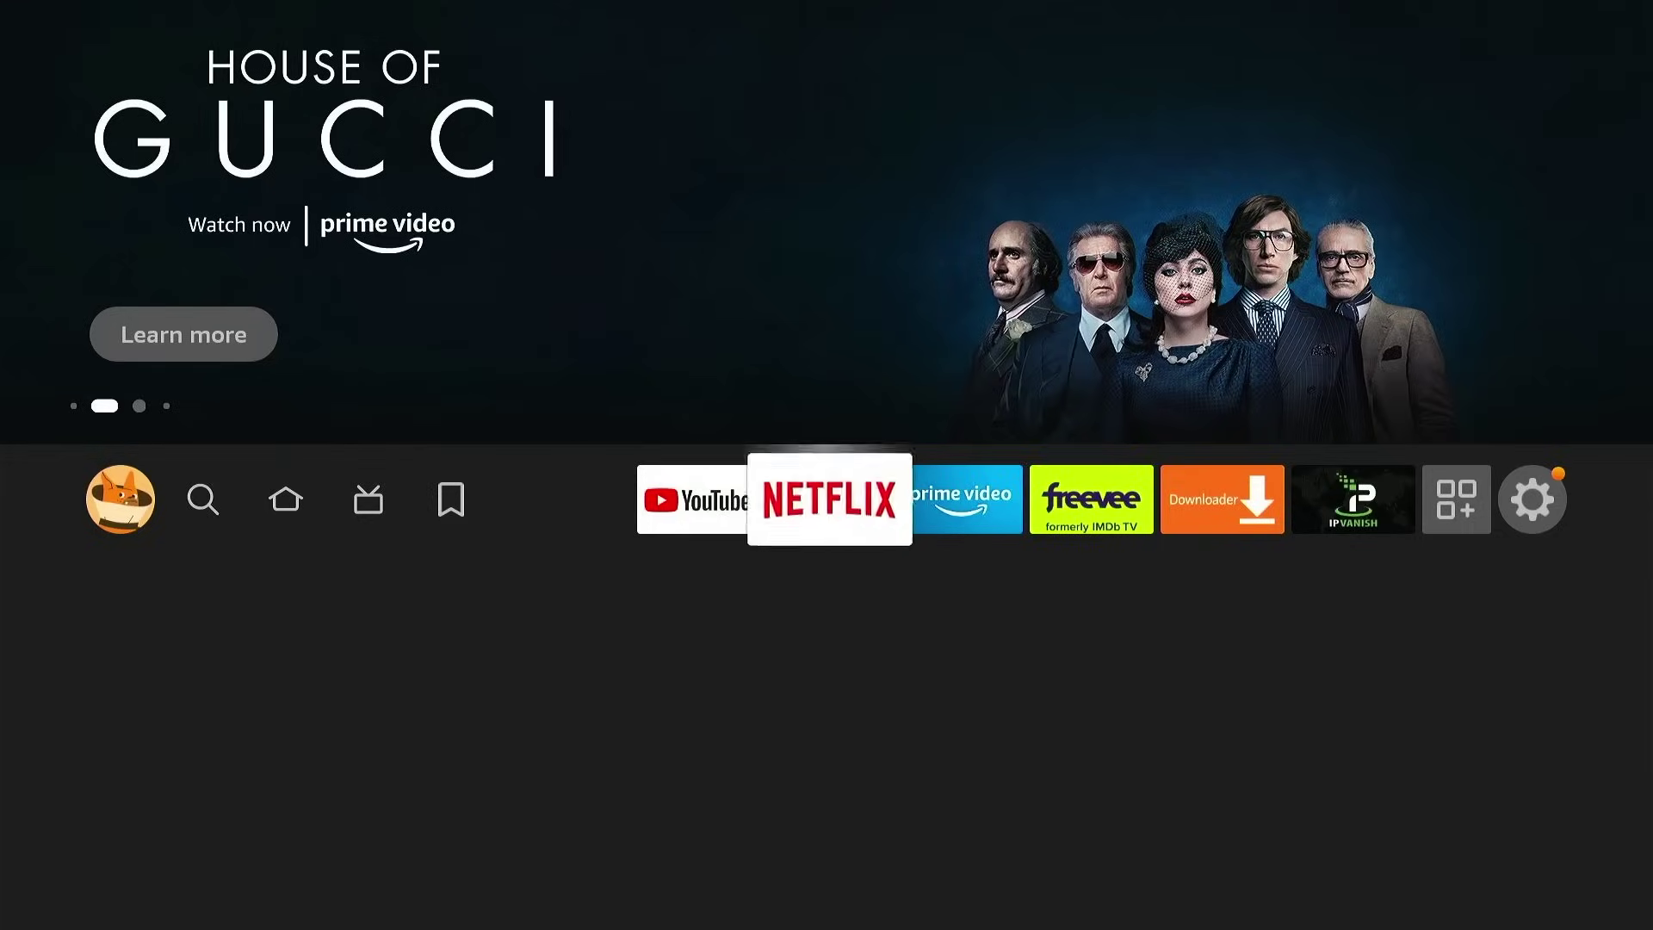
- Return to Settings and open the My Fire TV page
key(Right)
key(Right)
key(Right)
key(Right)
key(Right)
key(Right)
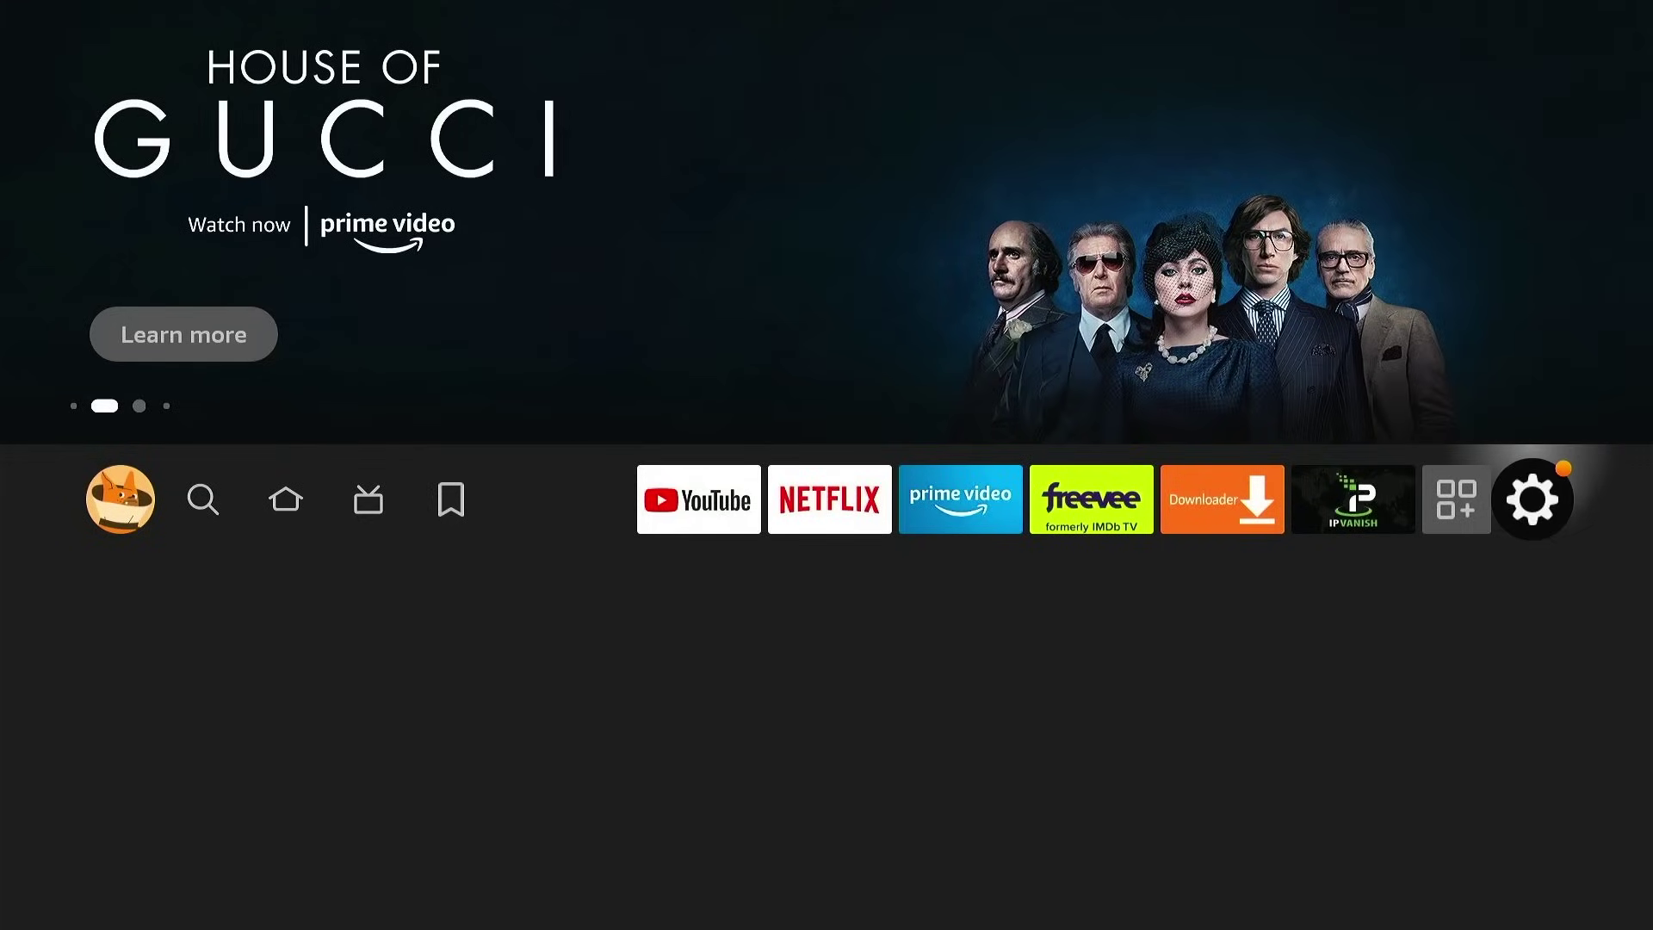
key(Down)
key(Down)
key(Down)
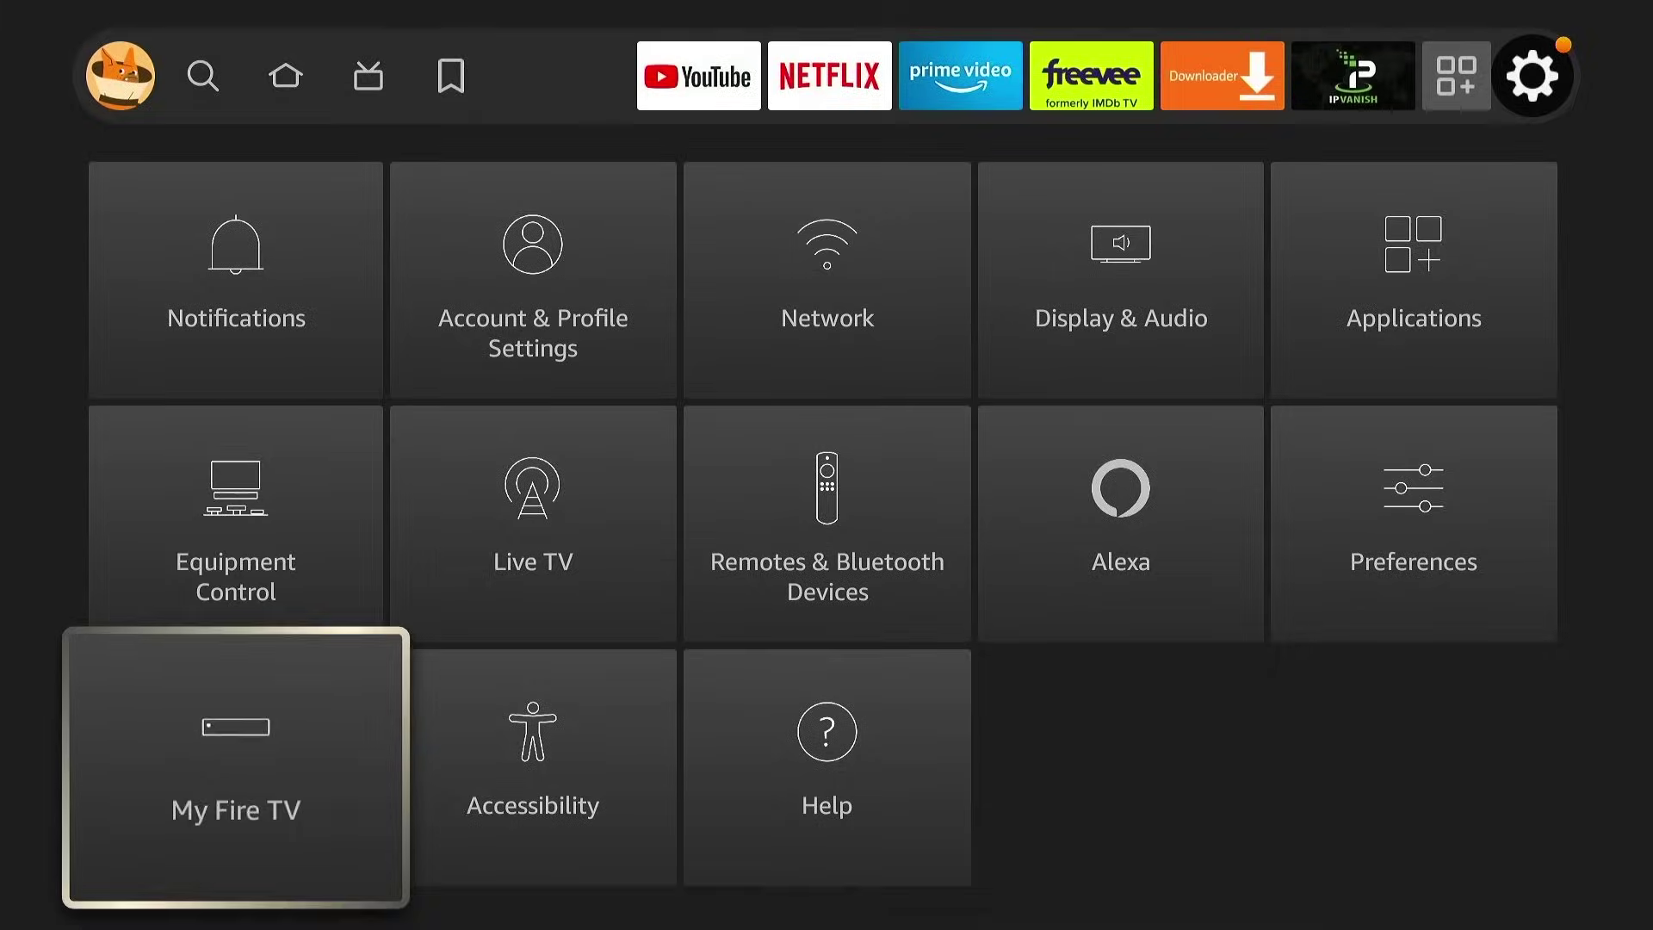
key(Return)
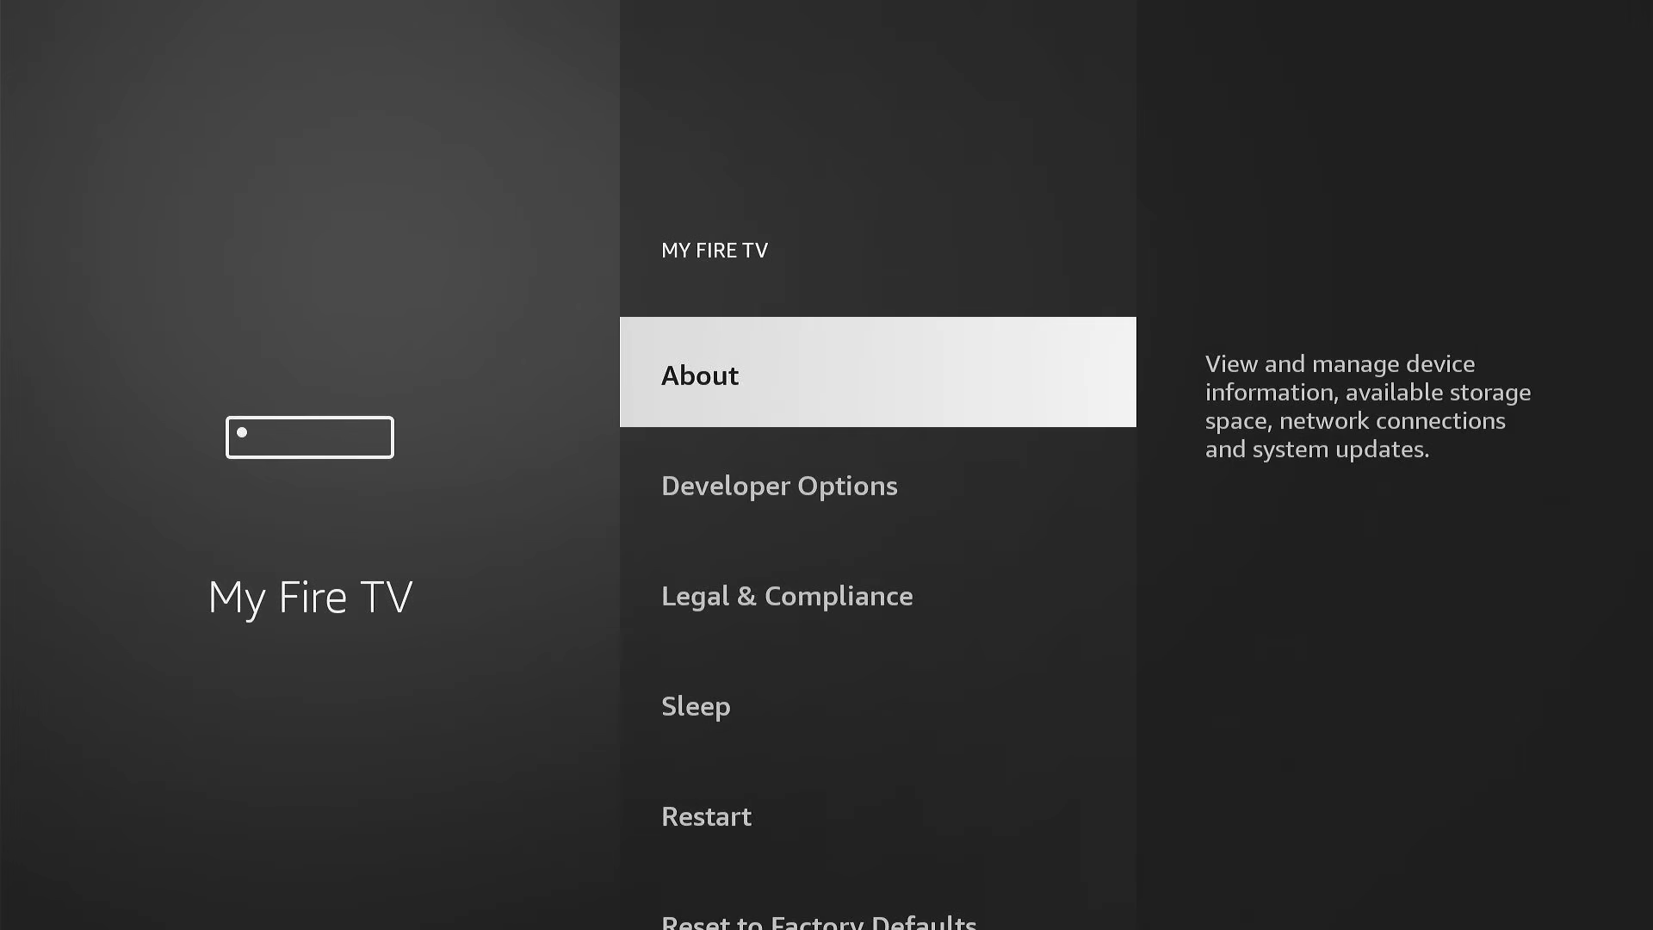
- Select About in the My Fire TV list to view the Fire TV Stick Lite details
key(Down)
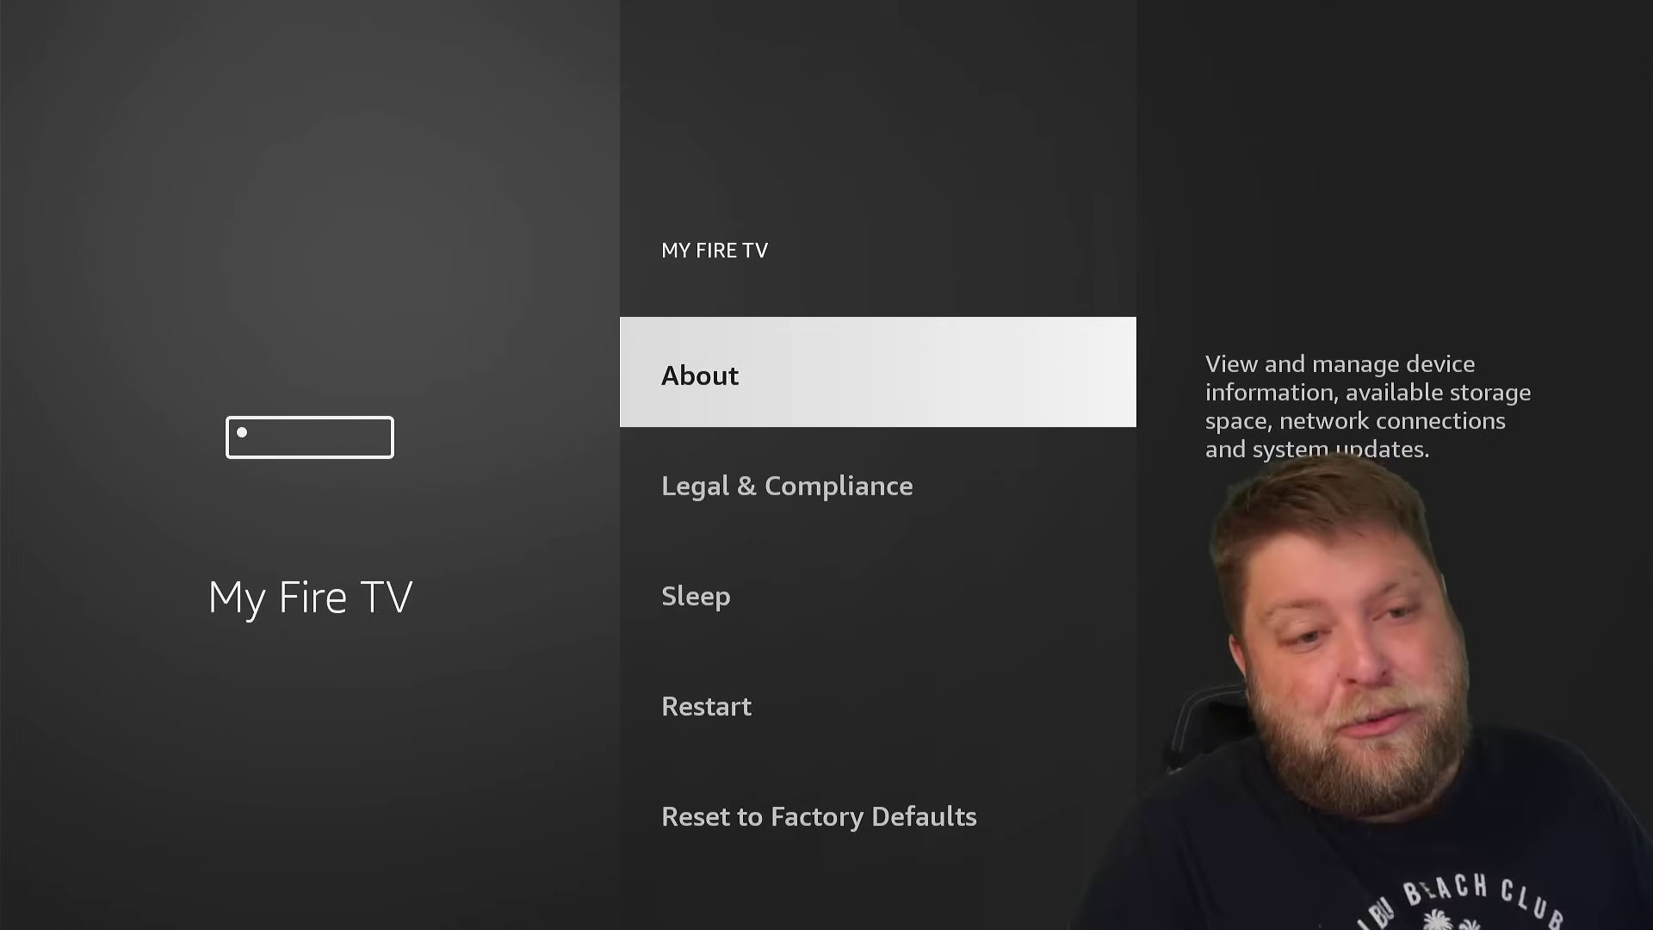
key(Down)
key(Up)
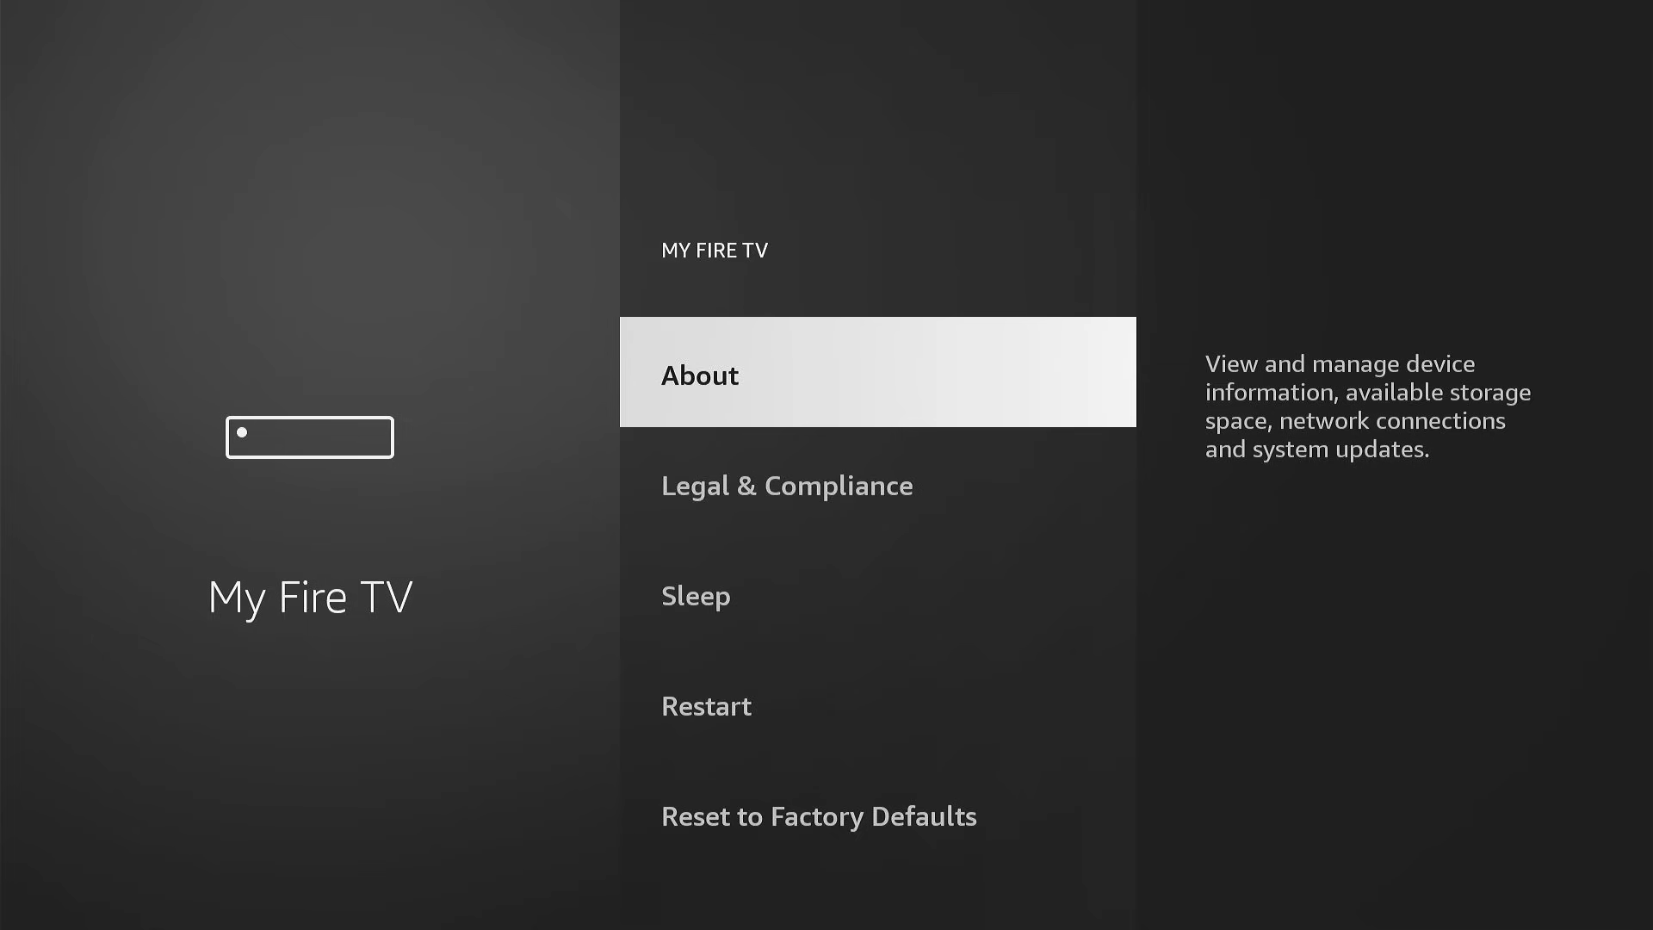
key(Return)
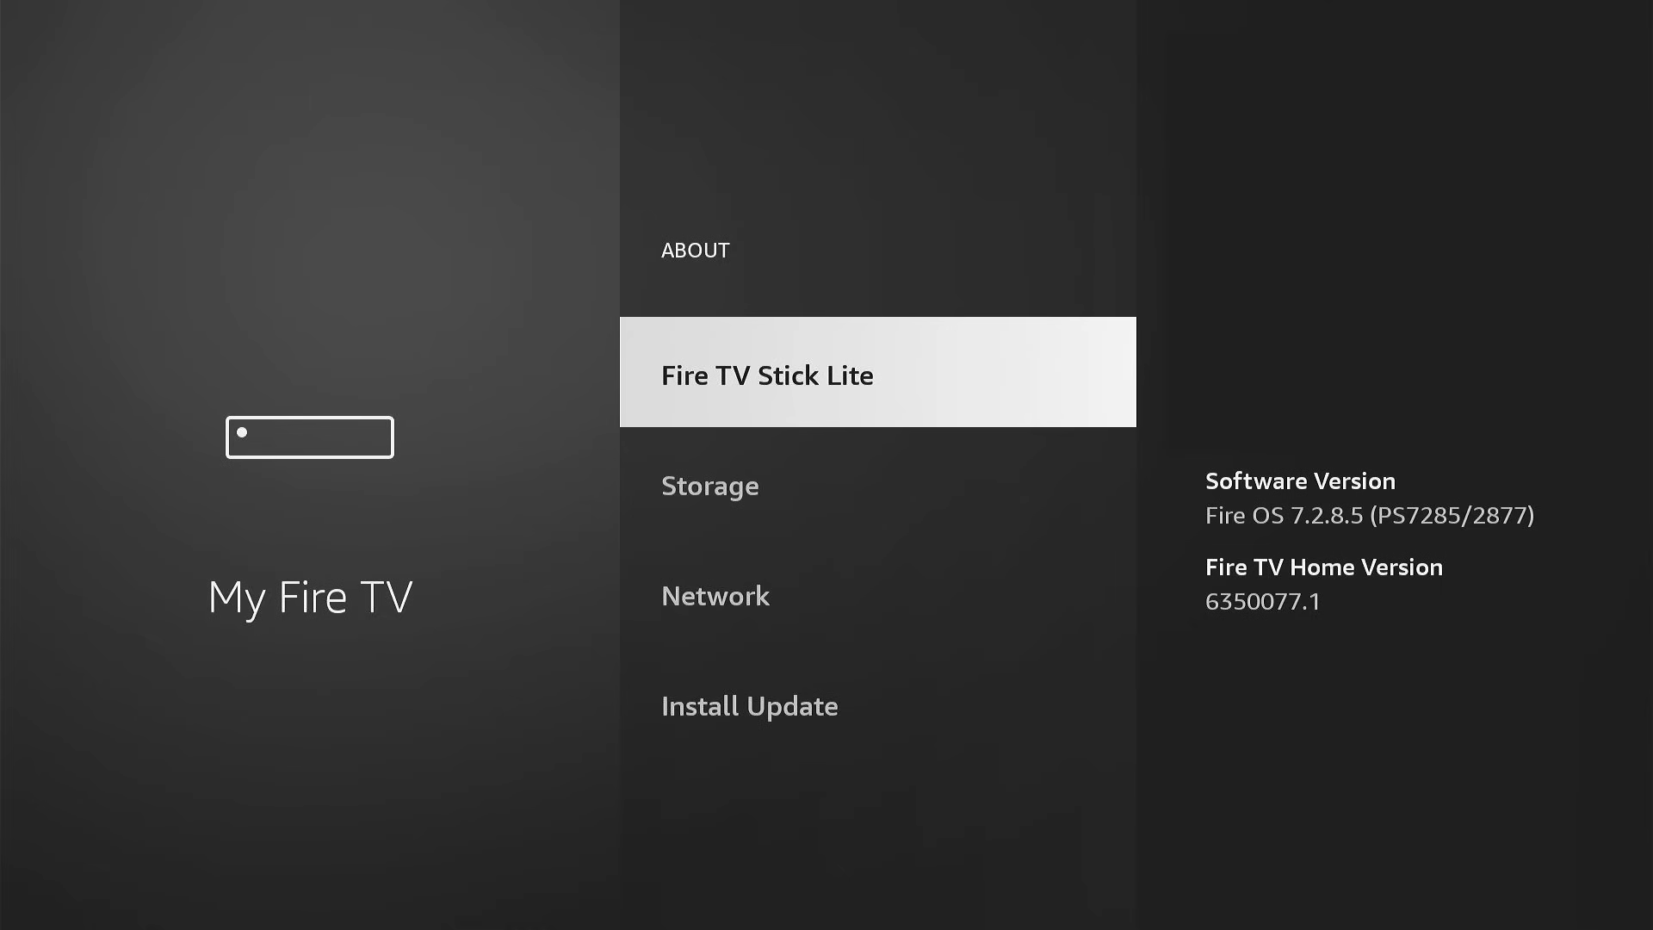
- Press Fire TV Stick Lite repeatedly to unlock developer mode, then return to Developer Options in My Fire TV
key(Return)
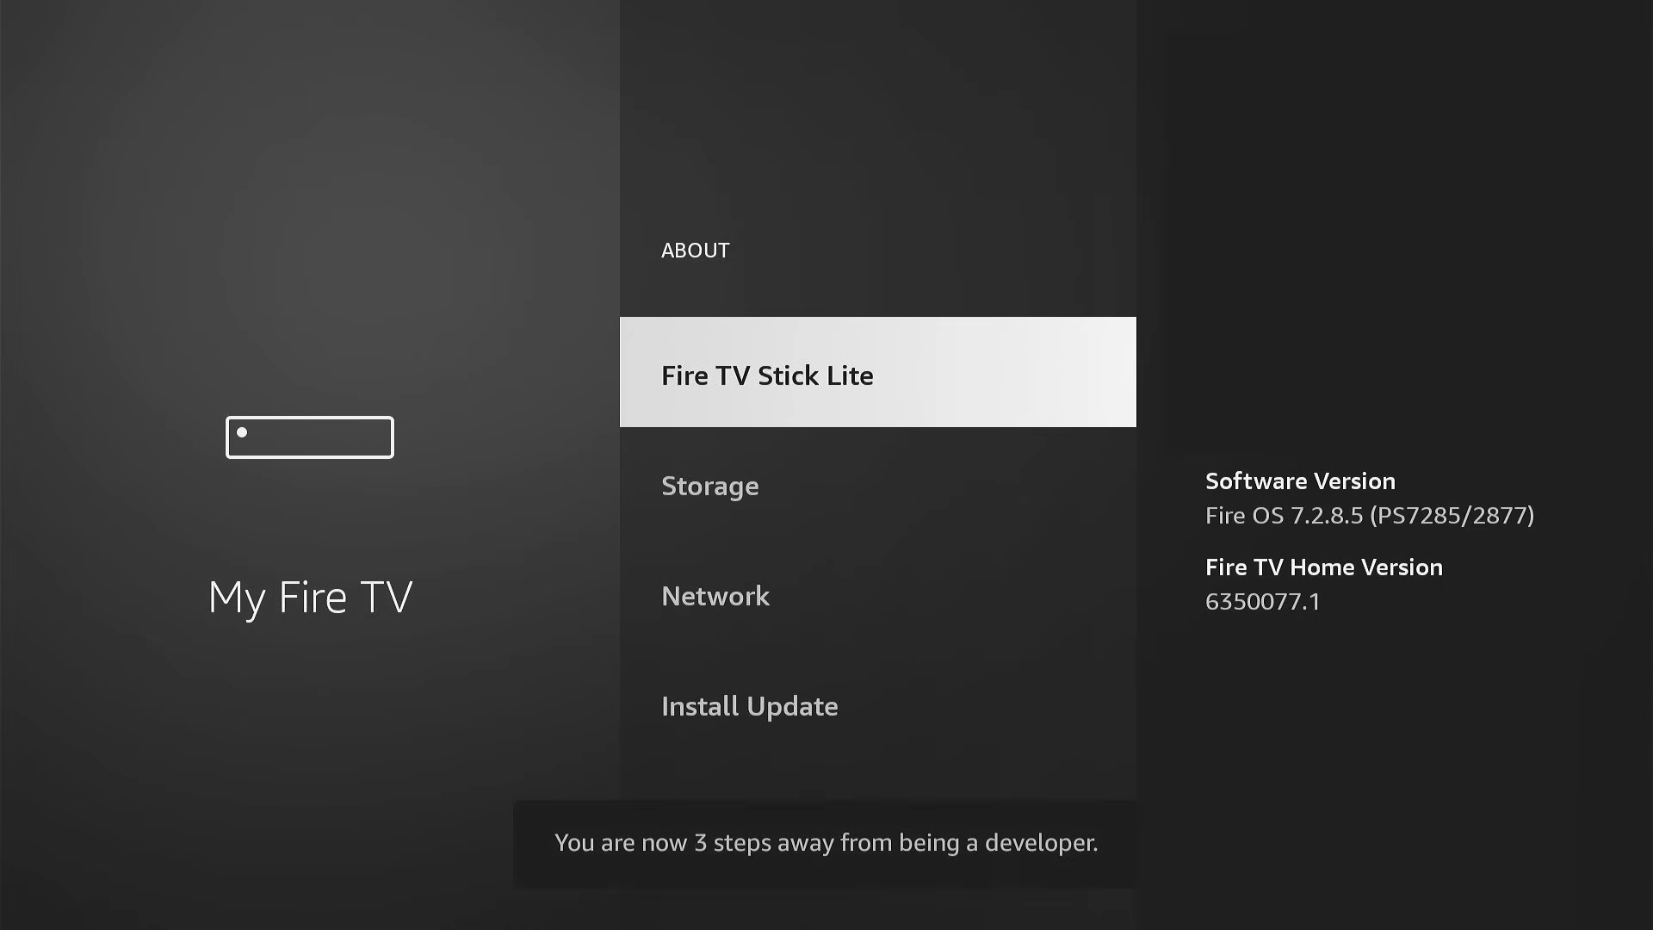
key(Return)
key(Return)
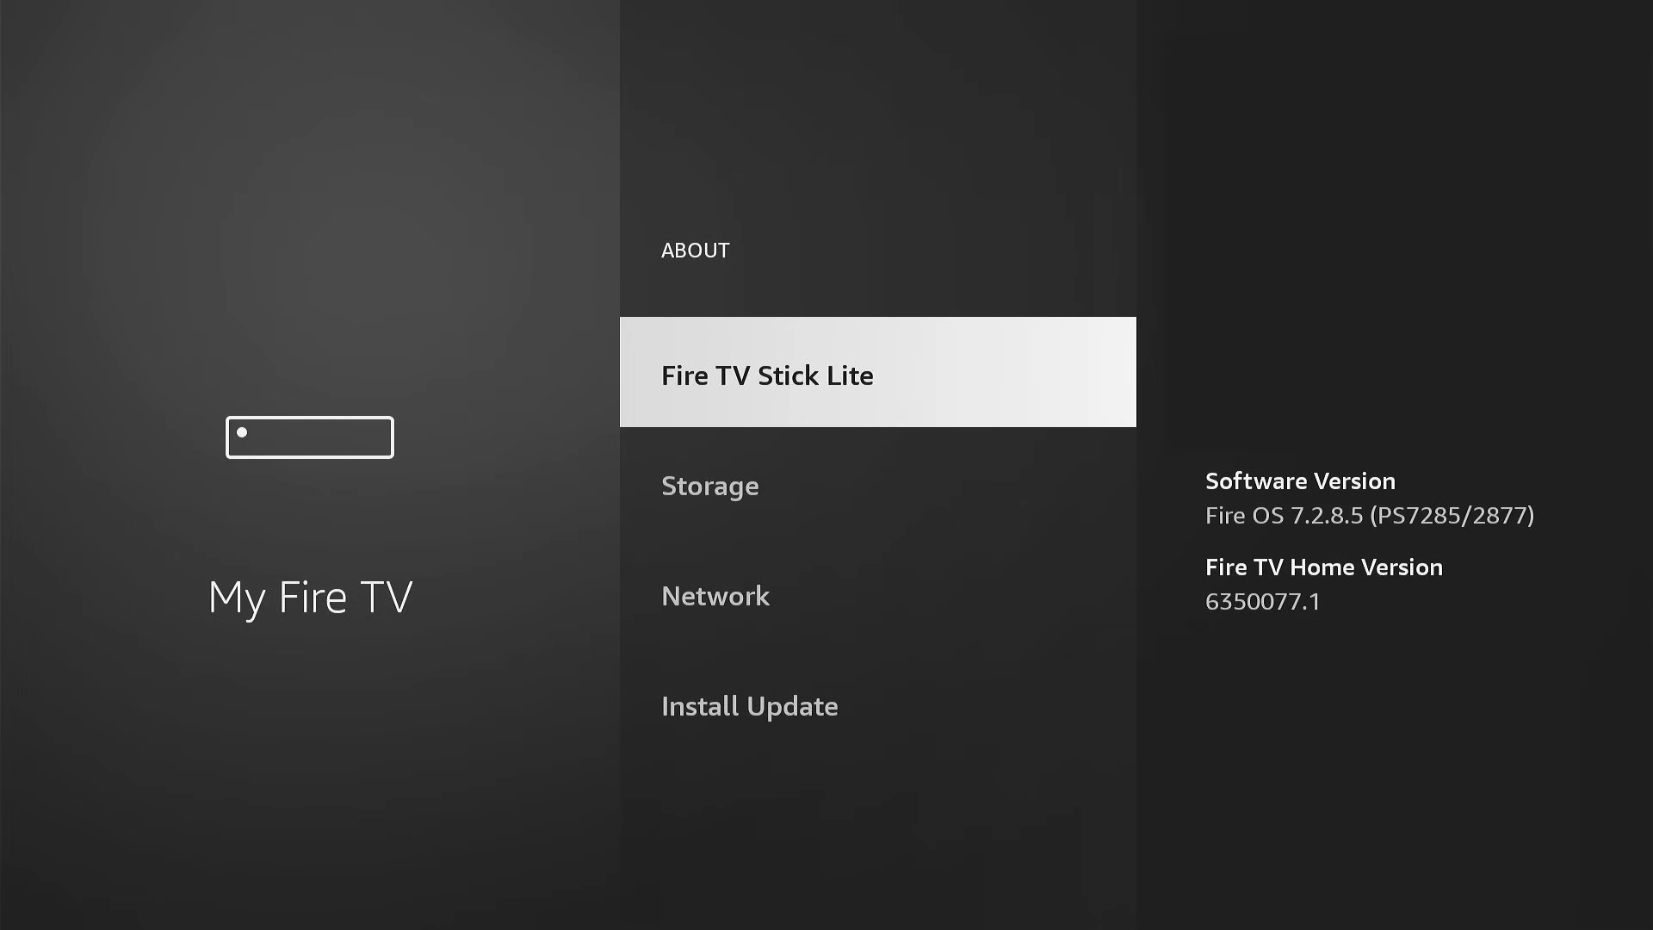
key(Escape)
key(Down)
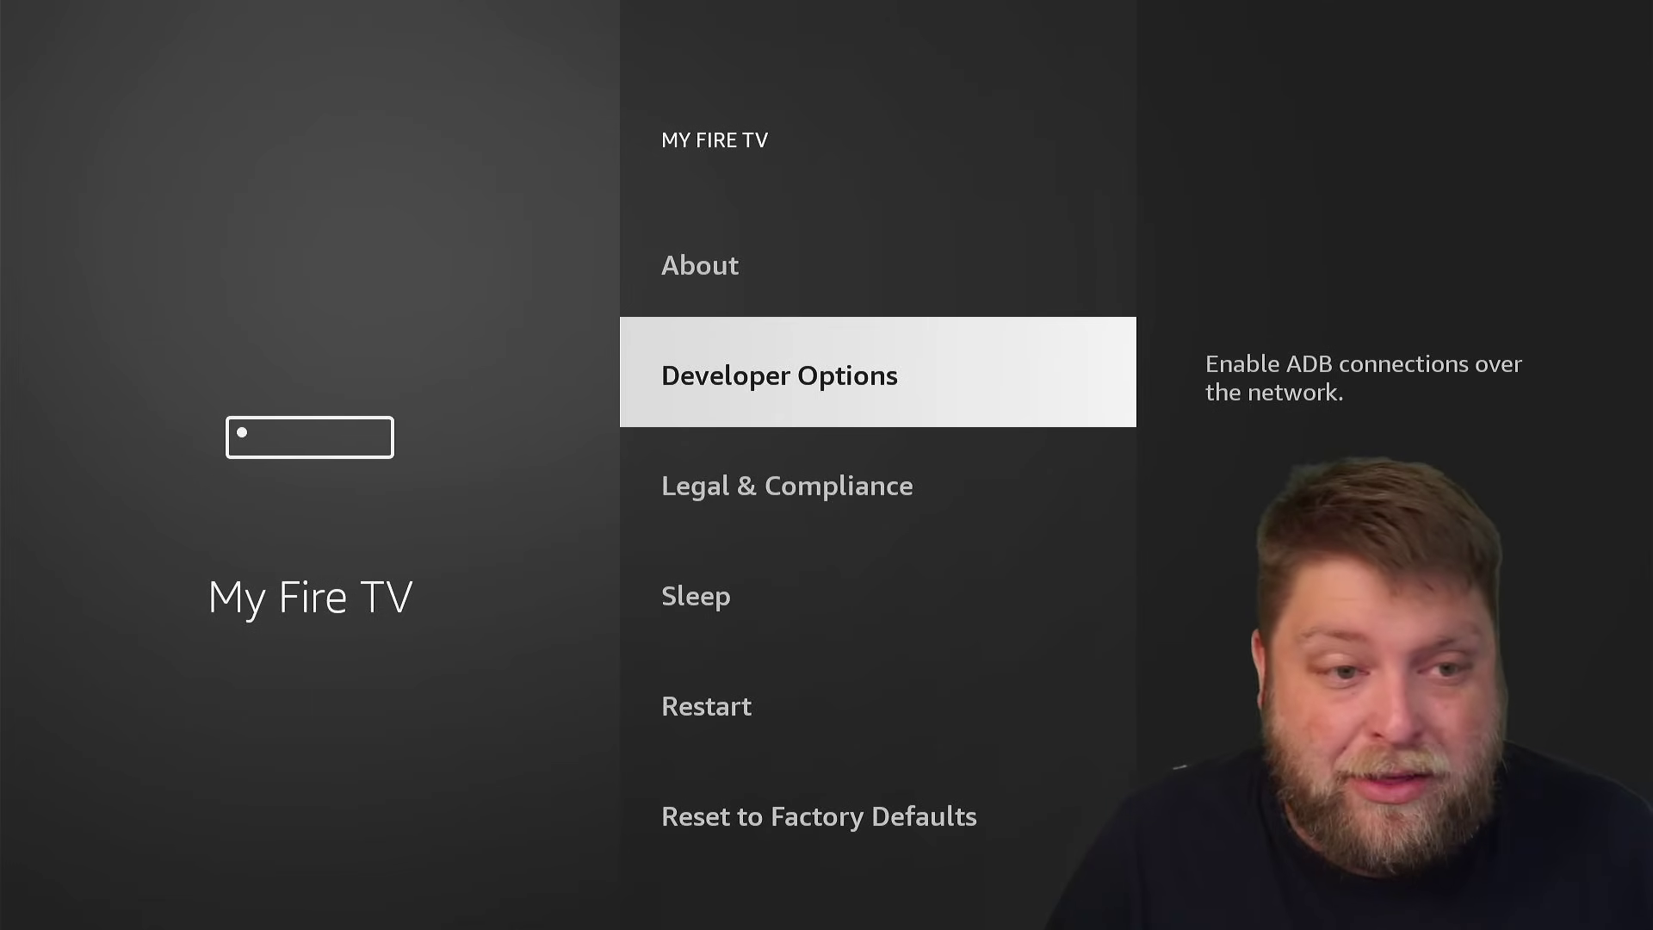
- Reopen About and run Install Update to download the Fire OS system update
key(Up)
key(Return)
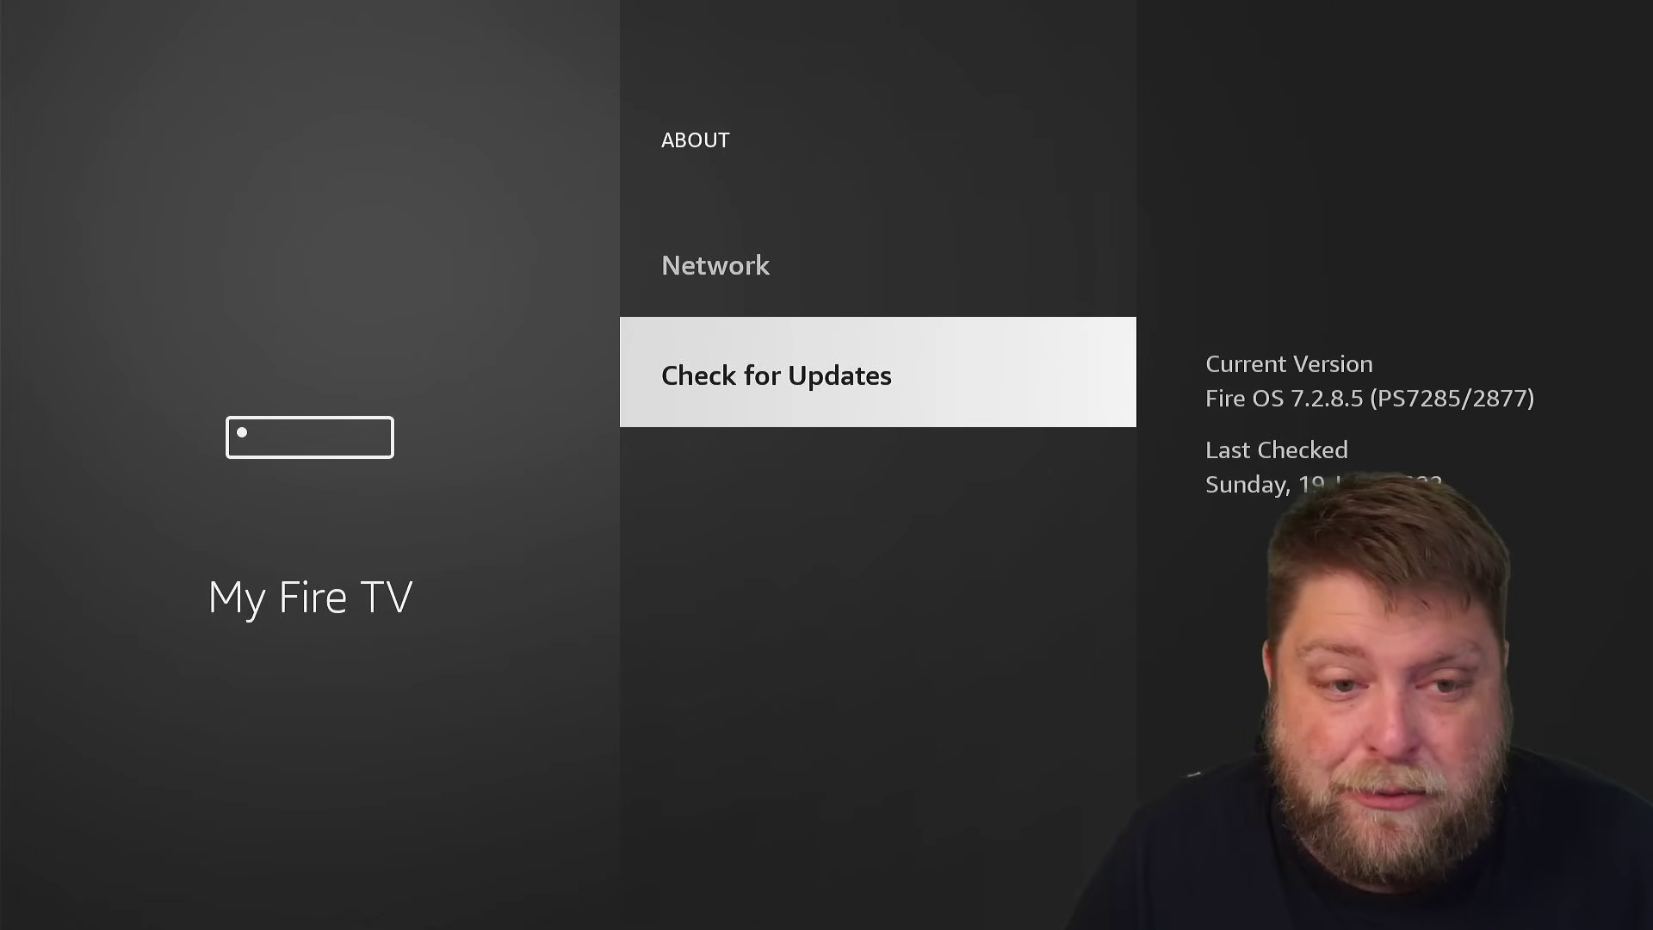
key(Return)
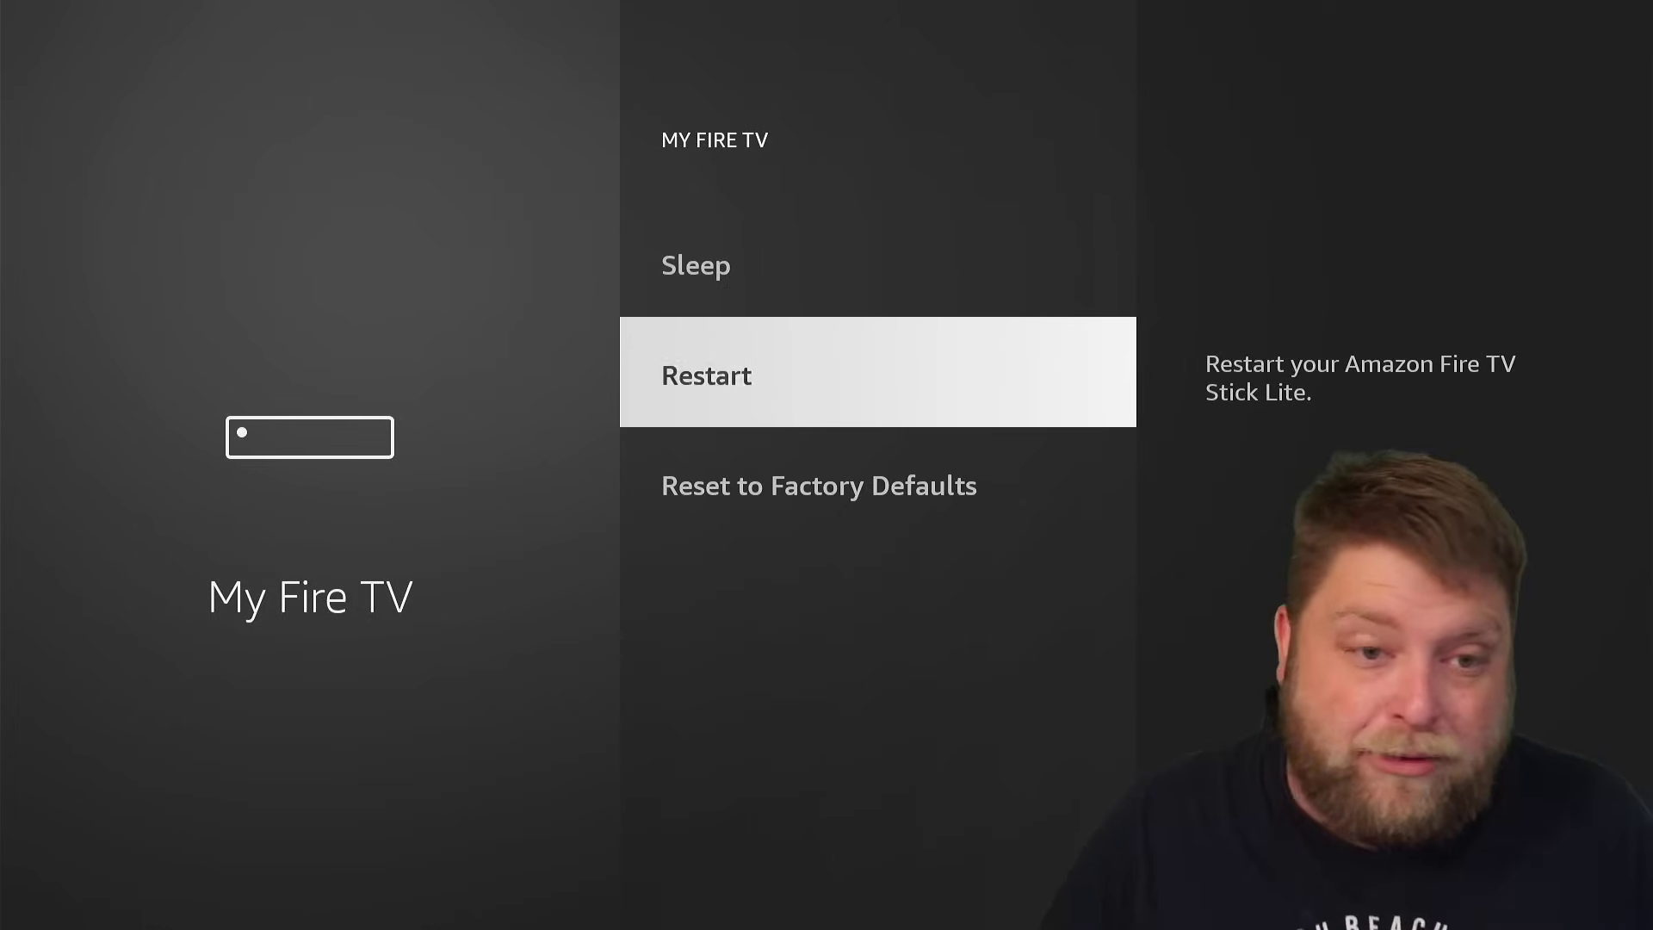
- Restart the Fire TV from My Fire TV and confirm
key(Return)
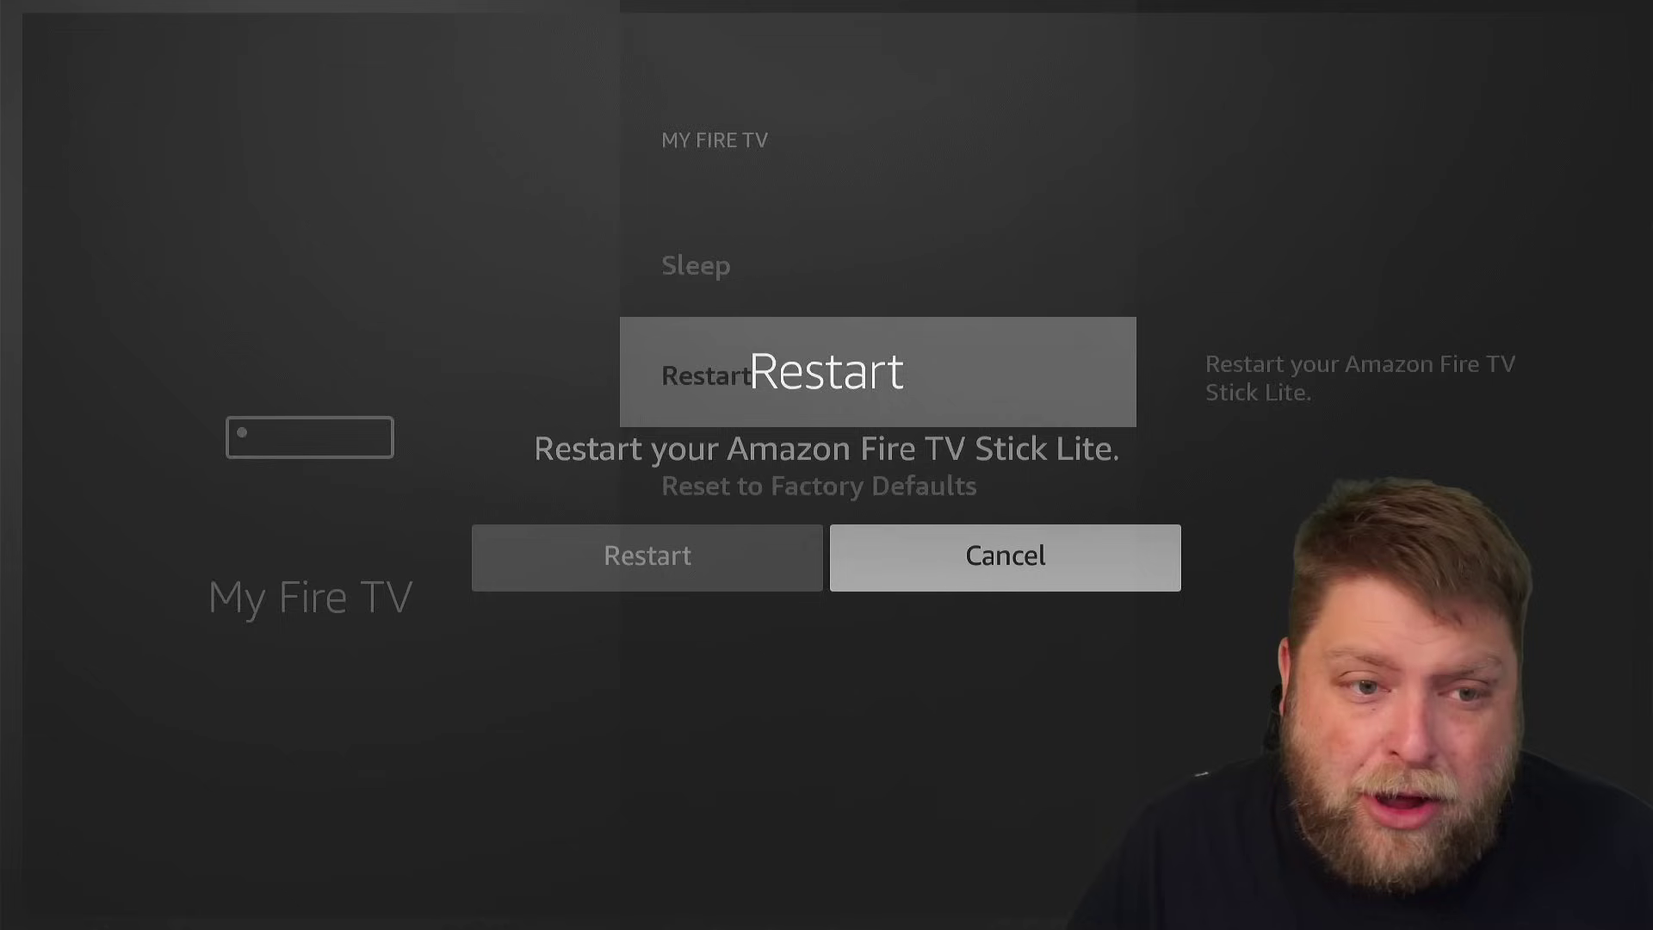
key(Left)
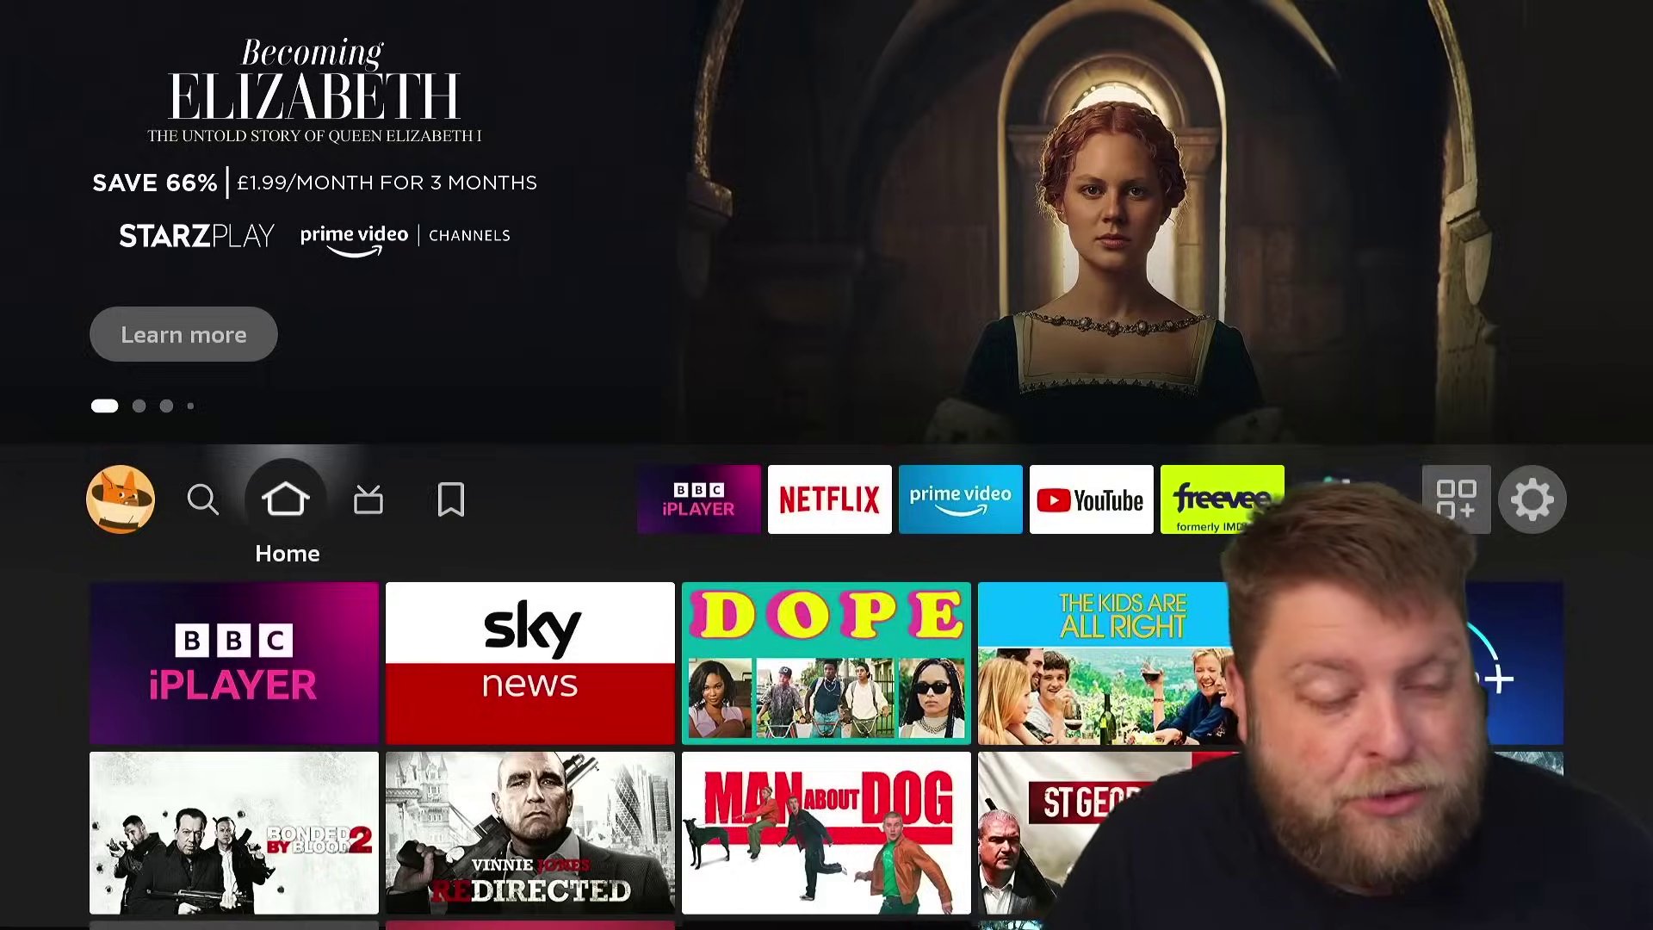
- Go to Settings > My Fire TV > Developer Options and highlight Install unknown apps
key(Right)
key(Right)
key(Right)
key(Right)
key(Right)
key(Right)
key(Right)
key(Right)
key(Right)
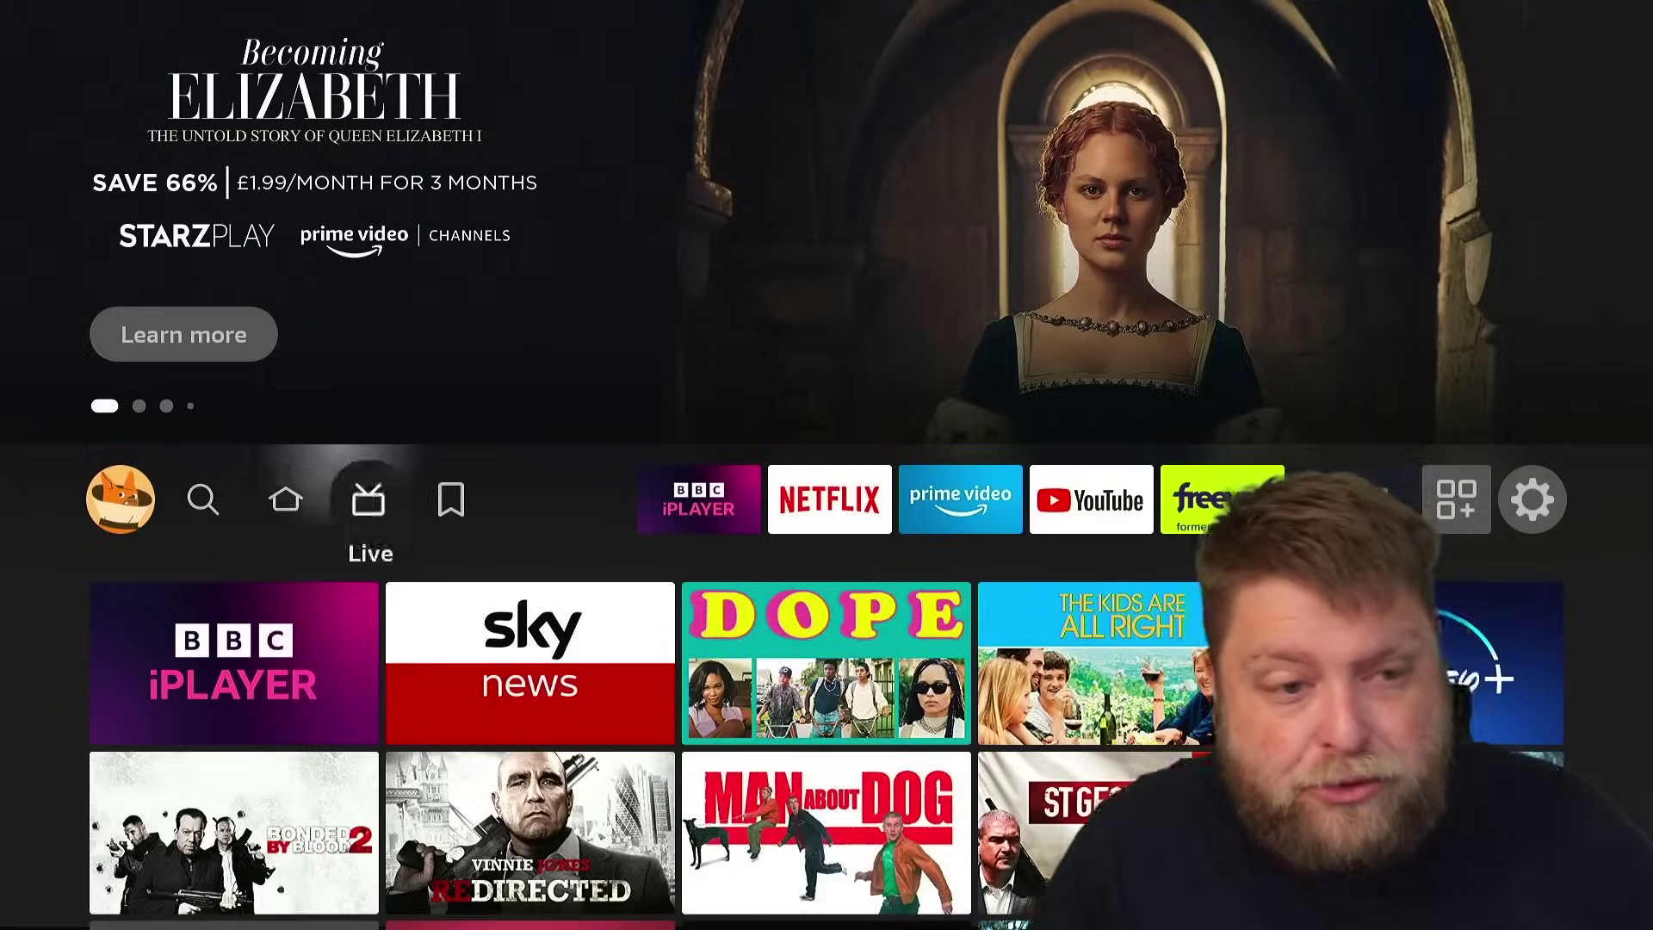
key(Right)
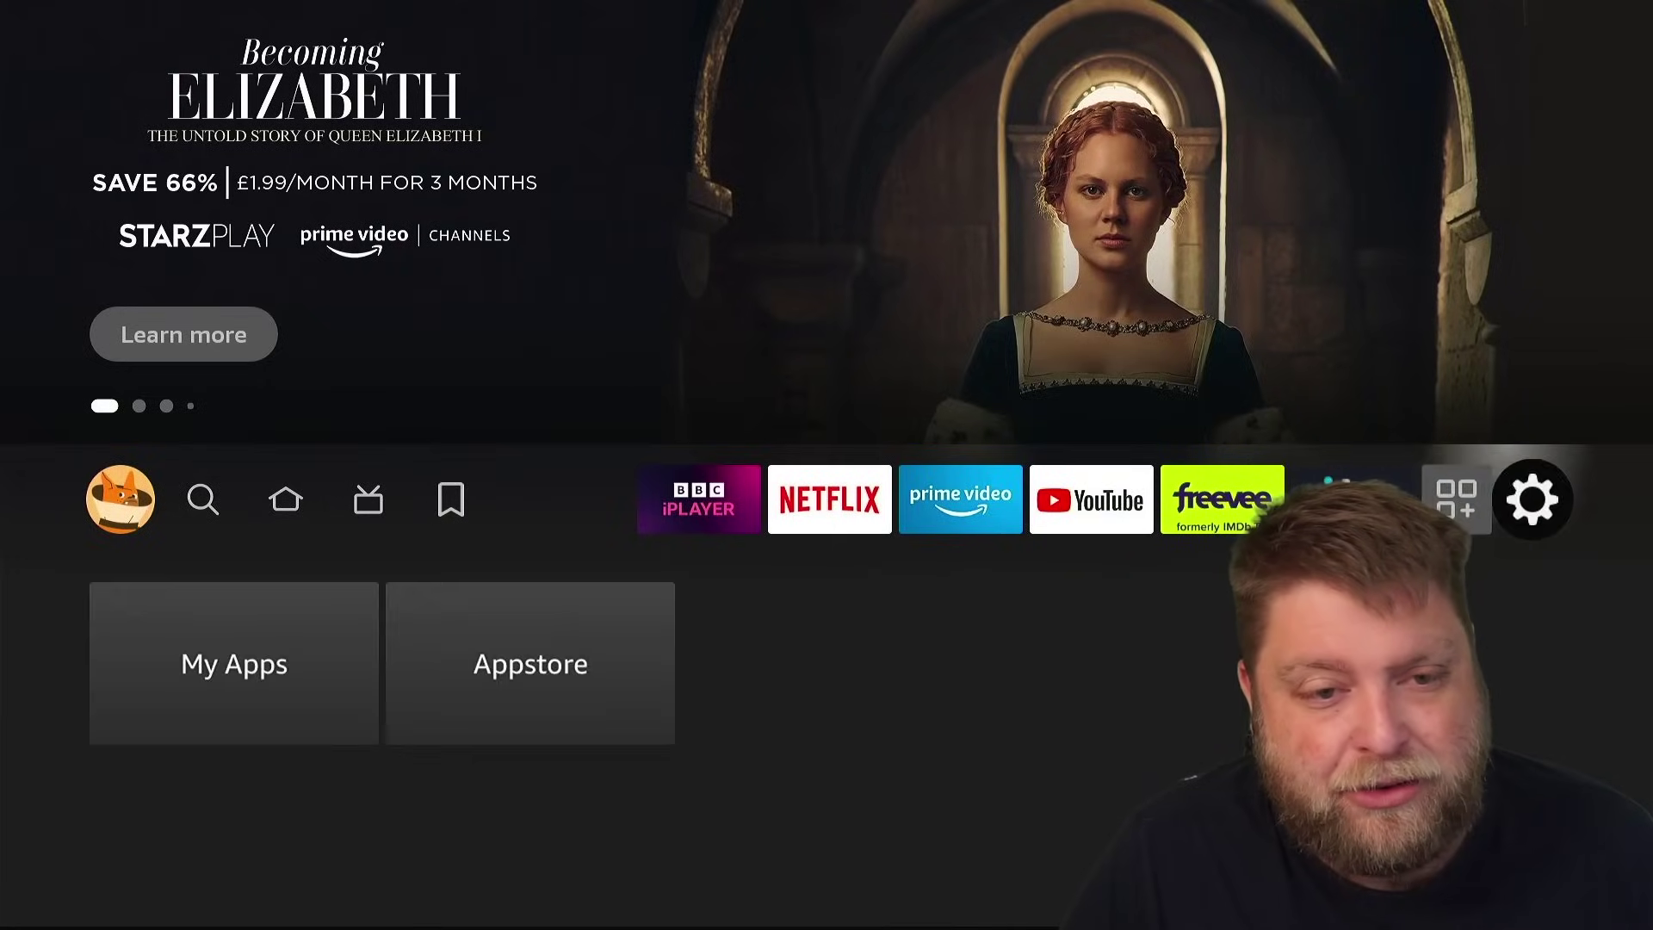
key(Down)
key(Down)
key(Down)
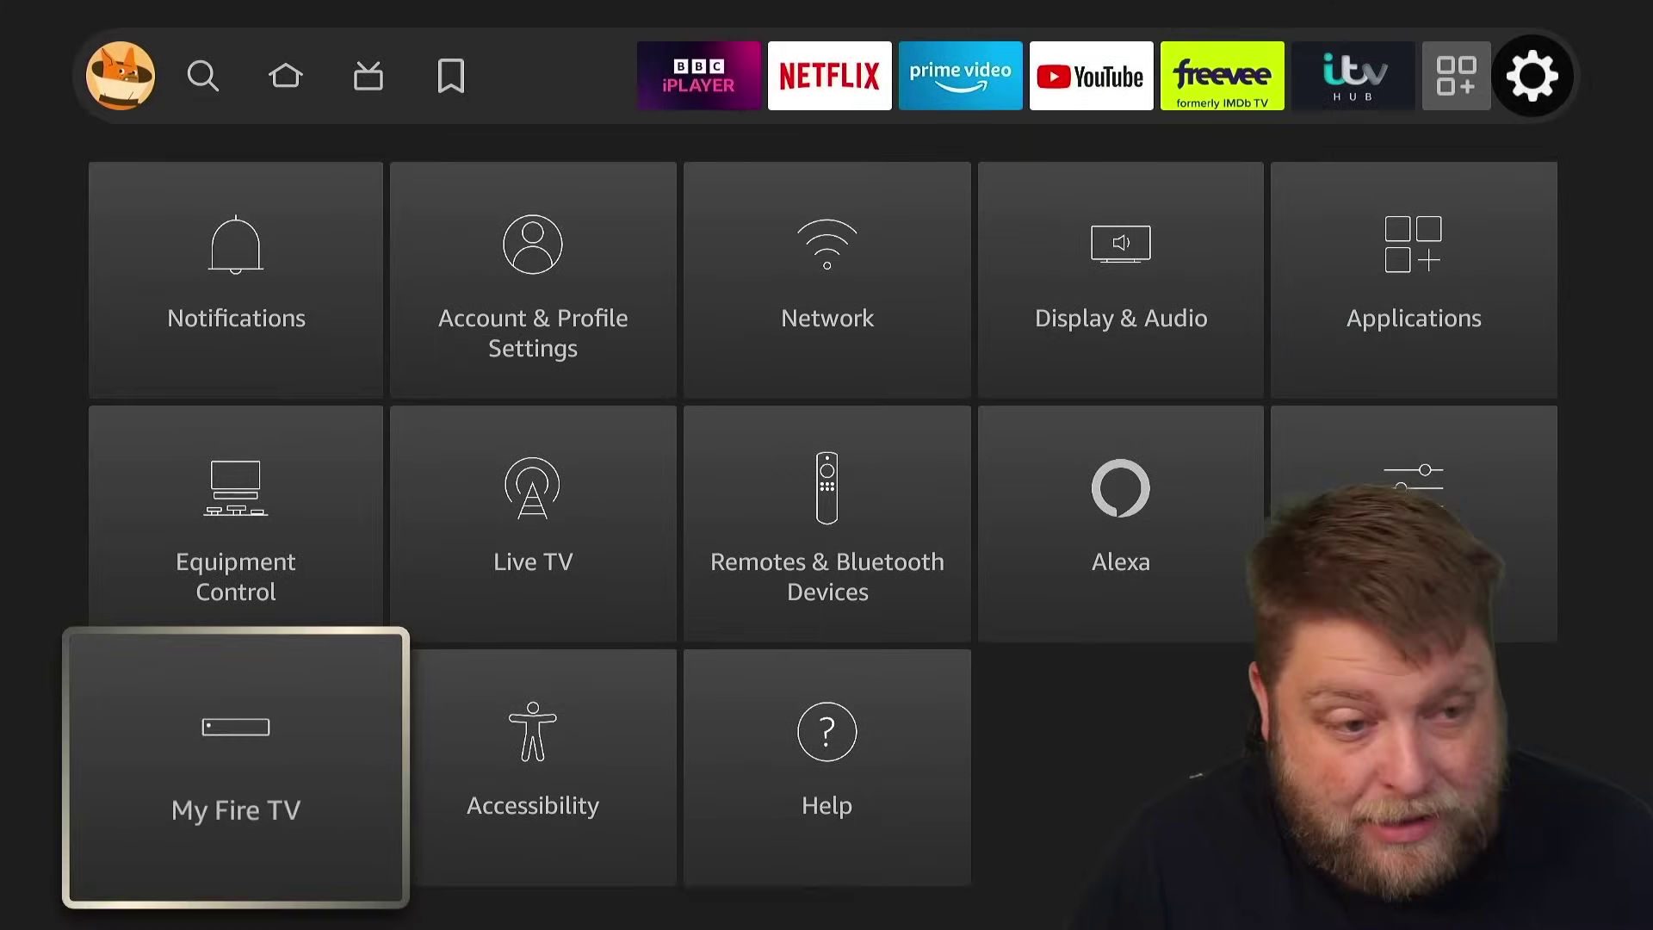
key(Return)
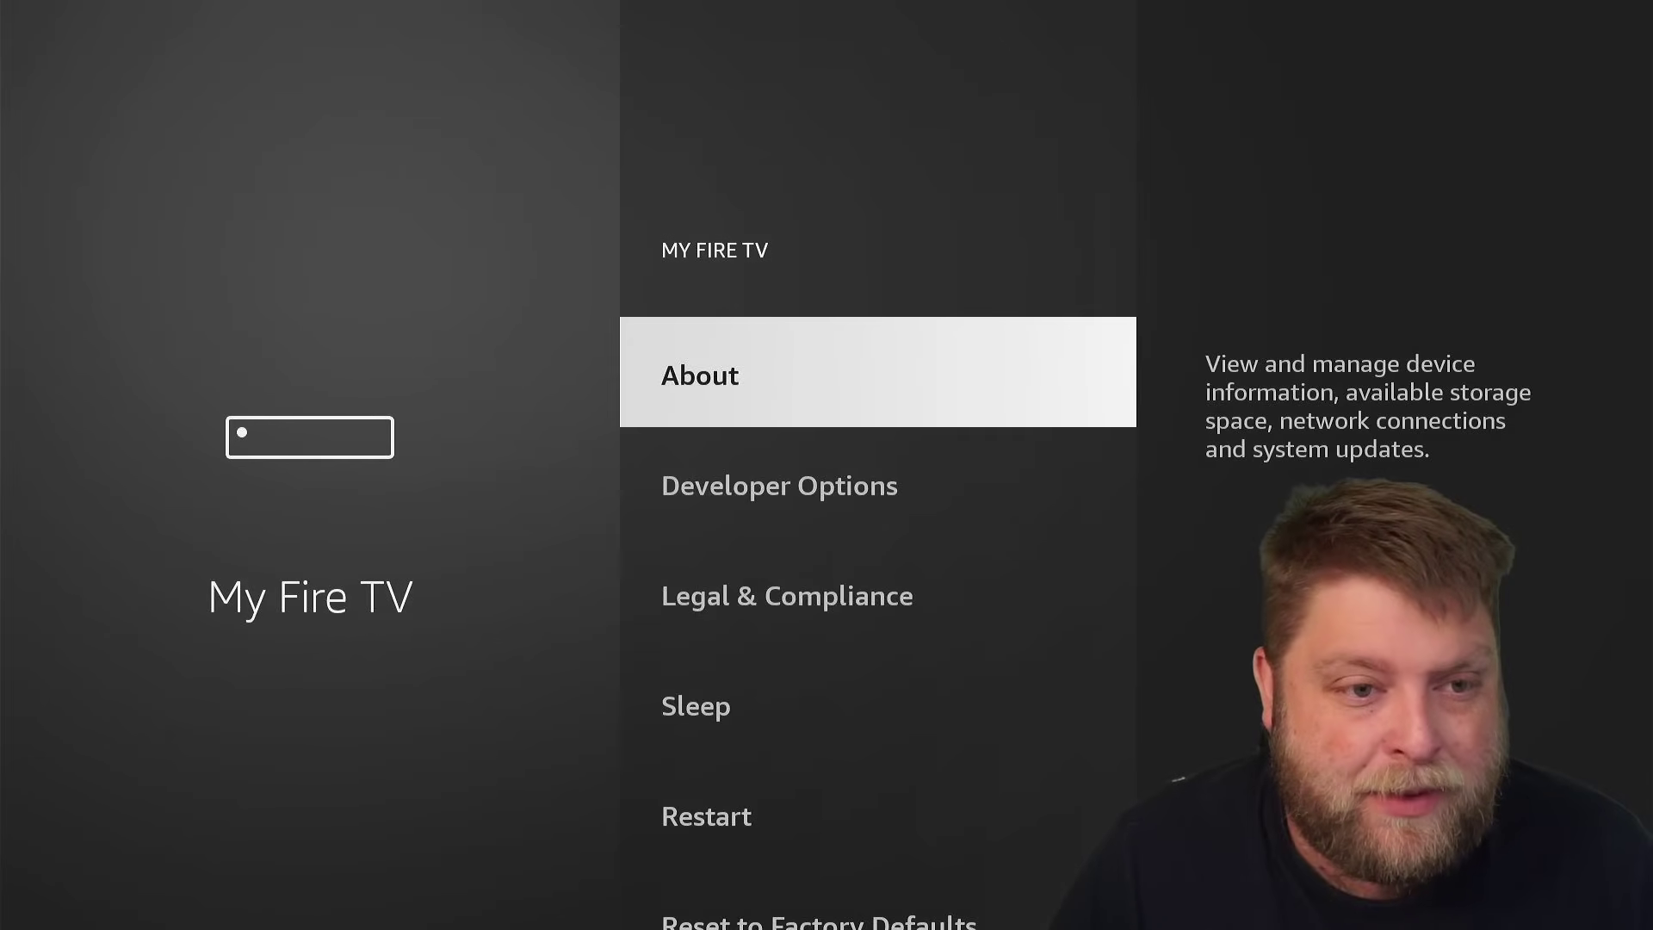
key(Down)
key(Return)
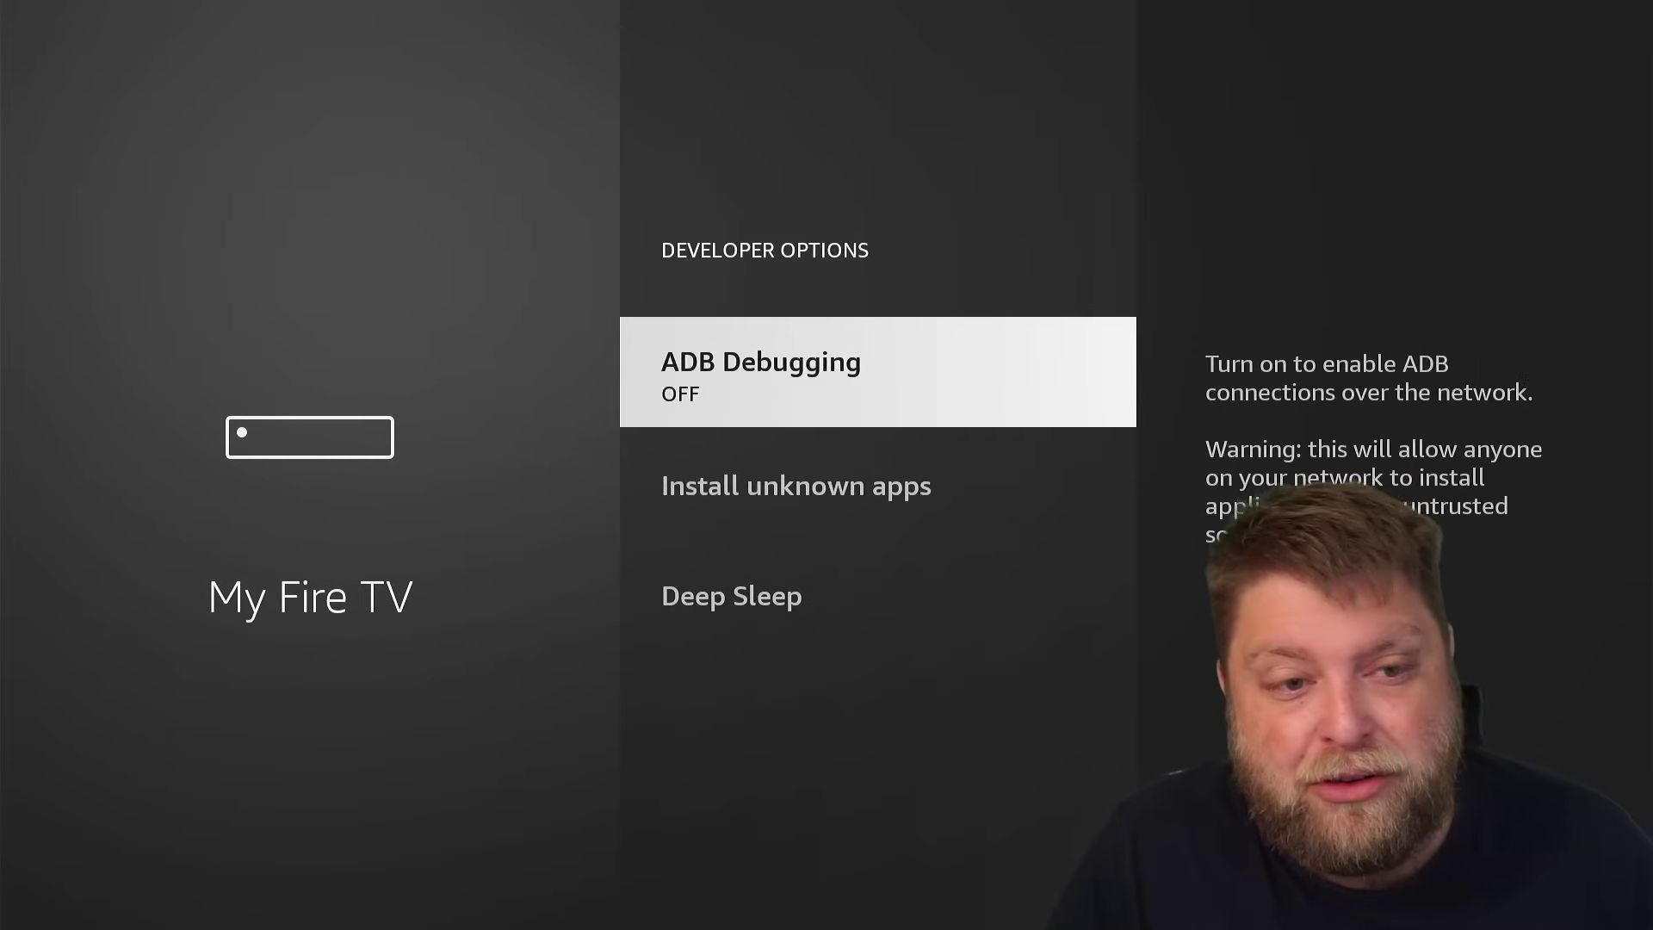
key(Down)
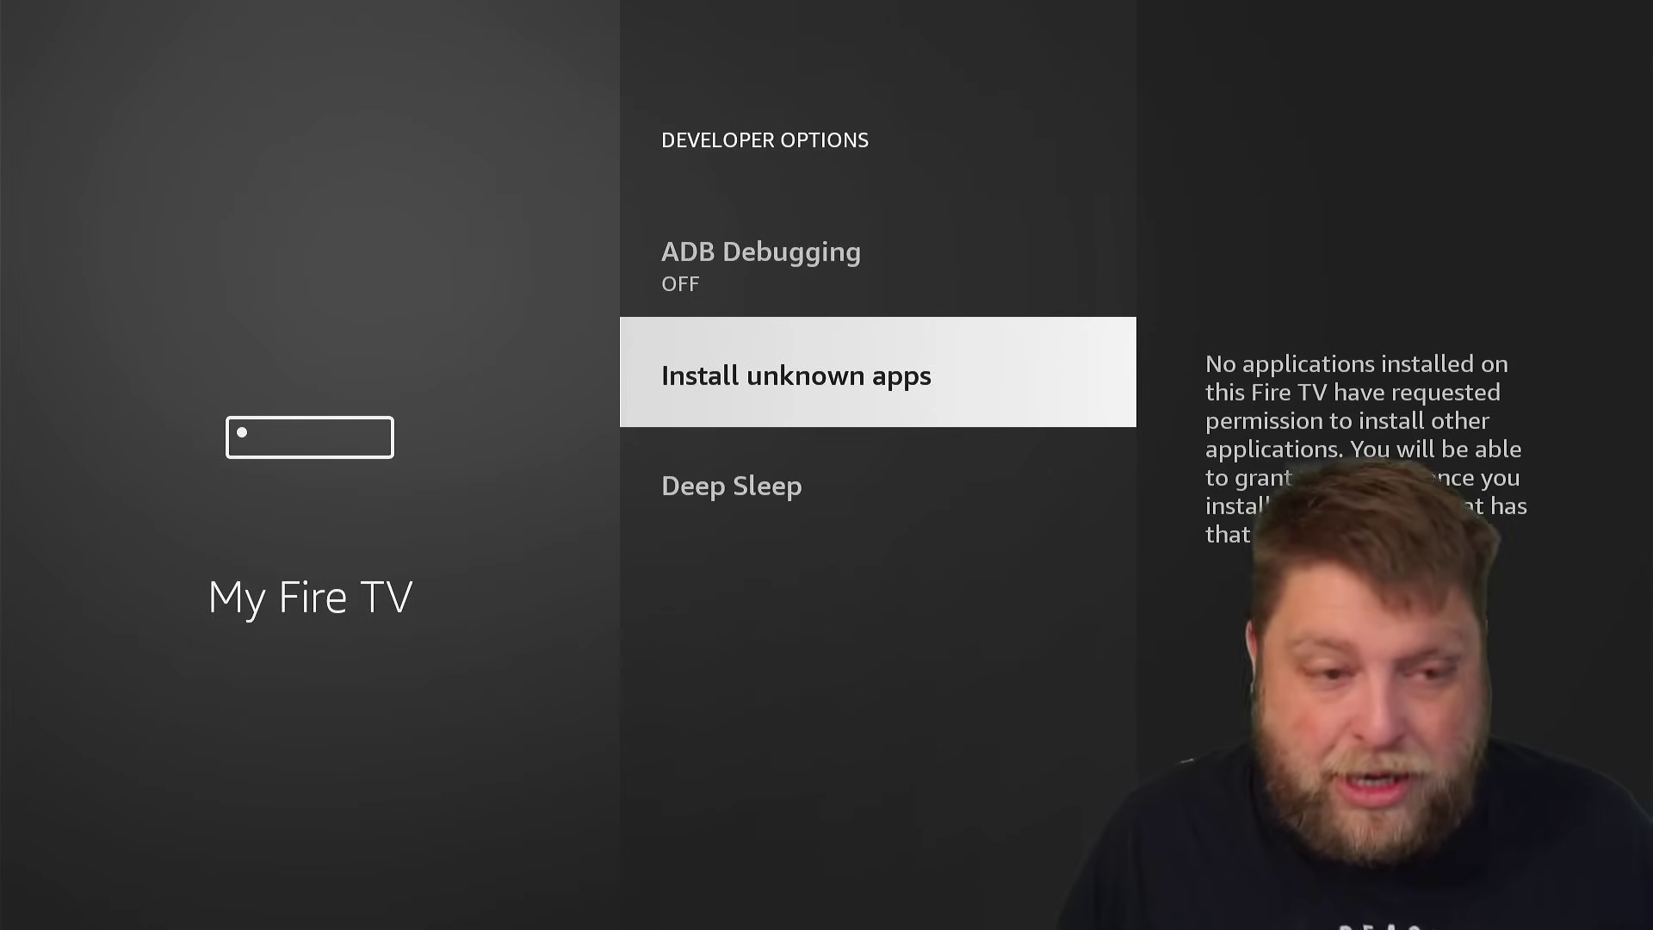